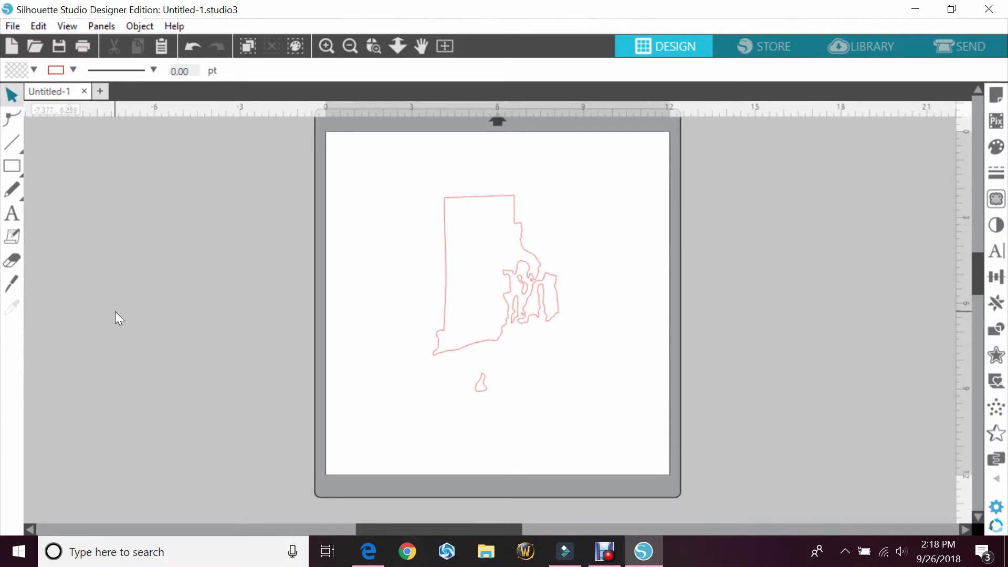
pyautogui.click(516, 275)
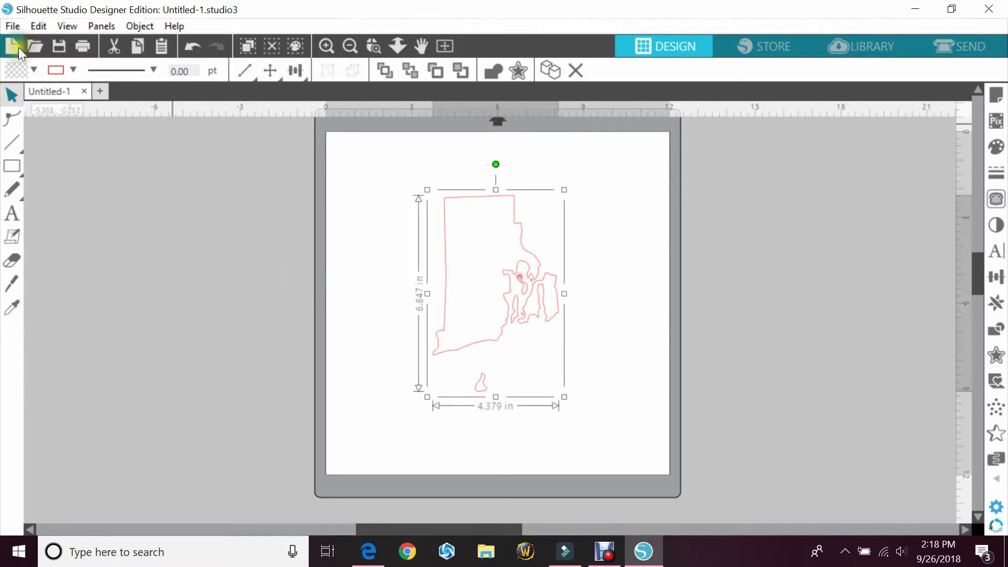
pyautogui.click(35, 70)
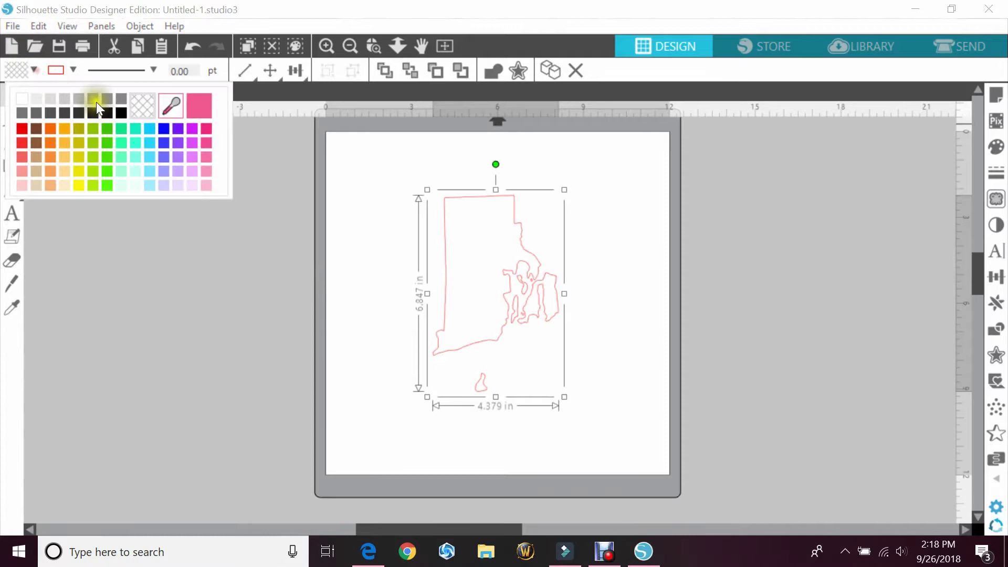
pyautogui.click(121, 113)
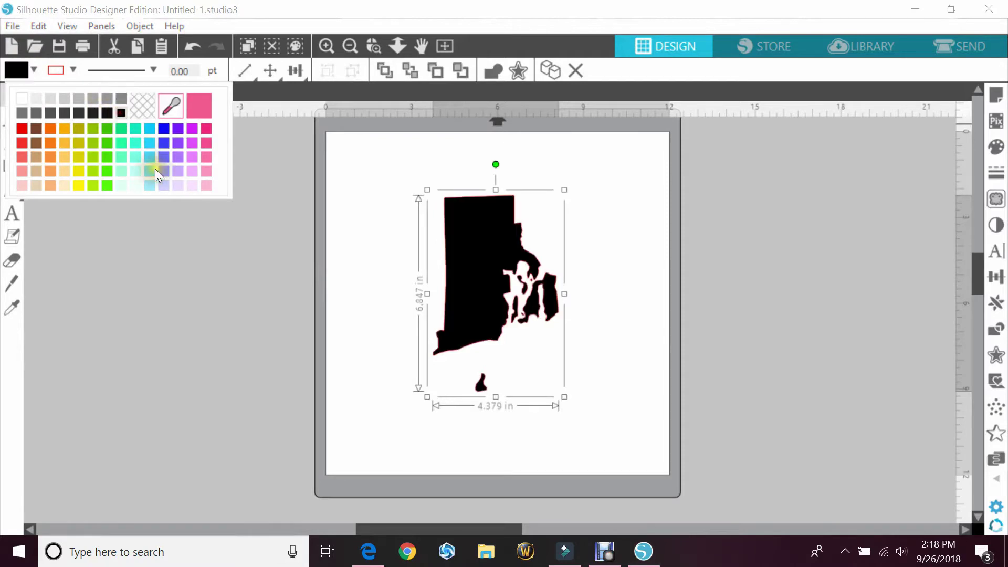
pyautogui.click(143, 105)
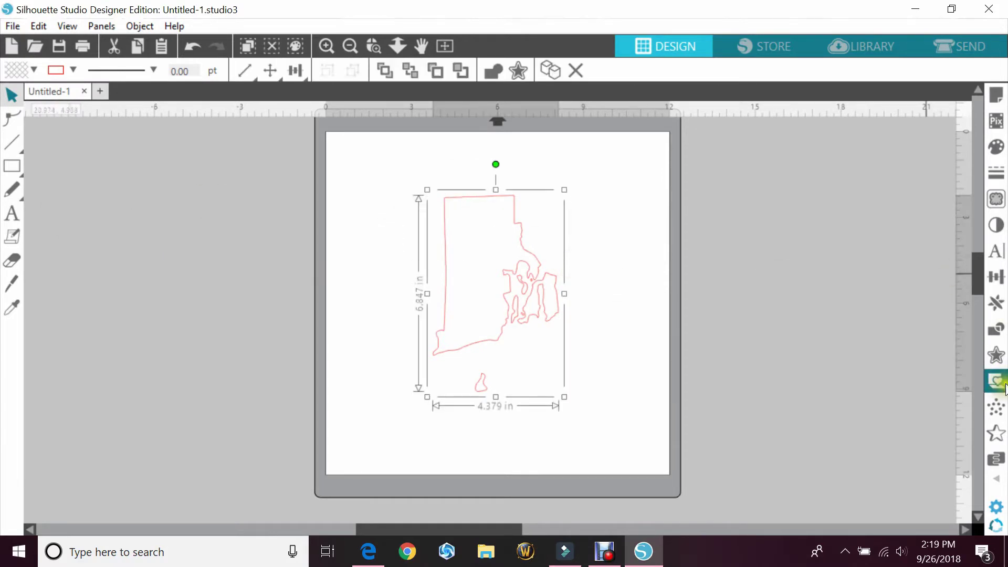
# Step: Add a rounded-corner 0.105 in offset around the Rhode Island shape, spanning 4.591 × 7.055 in
pyautogui.click(997, 355)
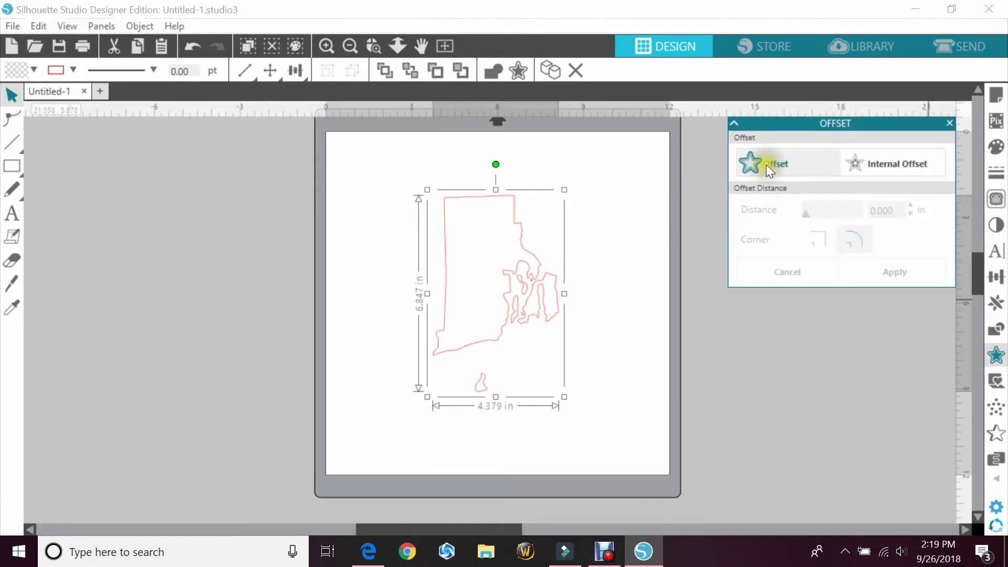
pyautogui.click(766, 165)
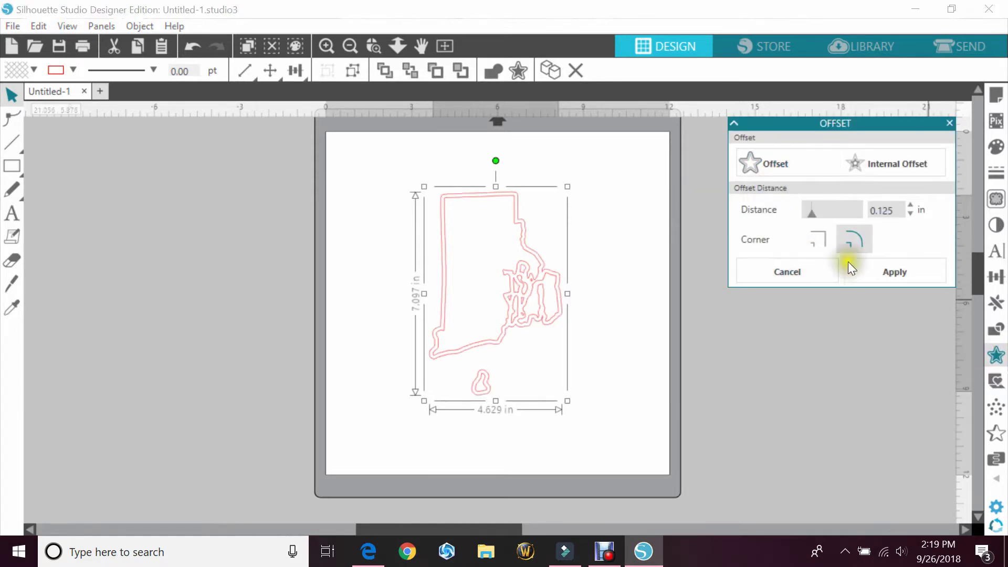
pyautogui.click(910, 212)
pyautogui.click(910, 213)
pyautogui.click(910, 212)
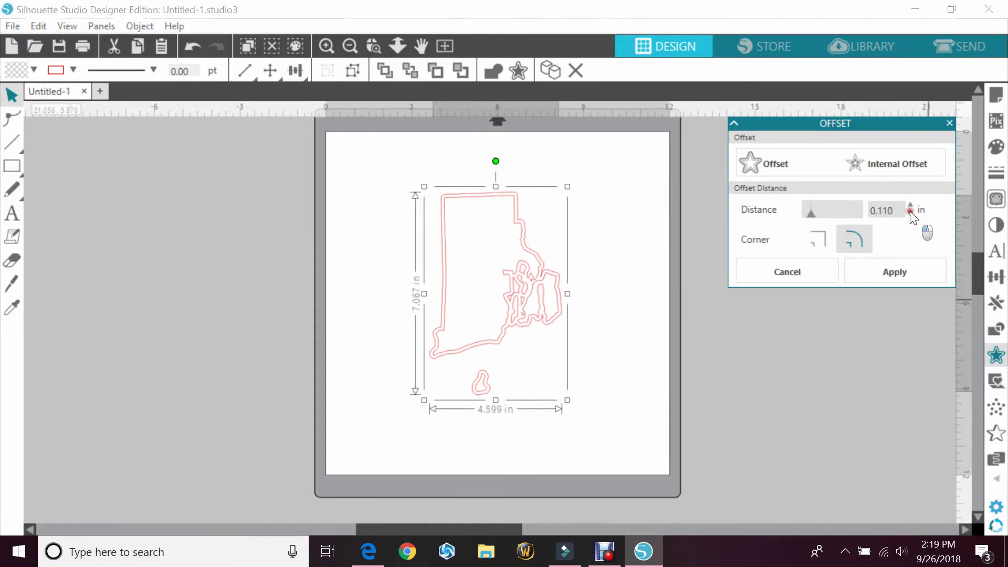
pyautogui.click(910, 213)
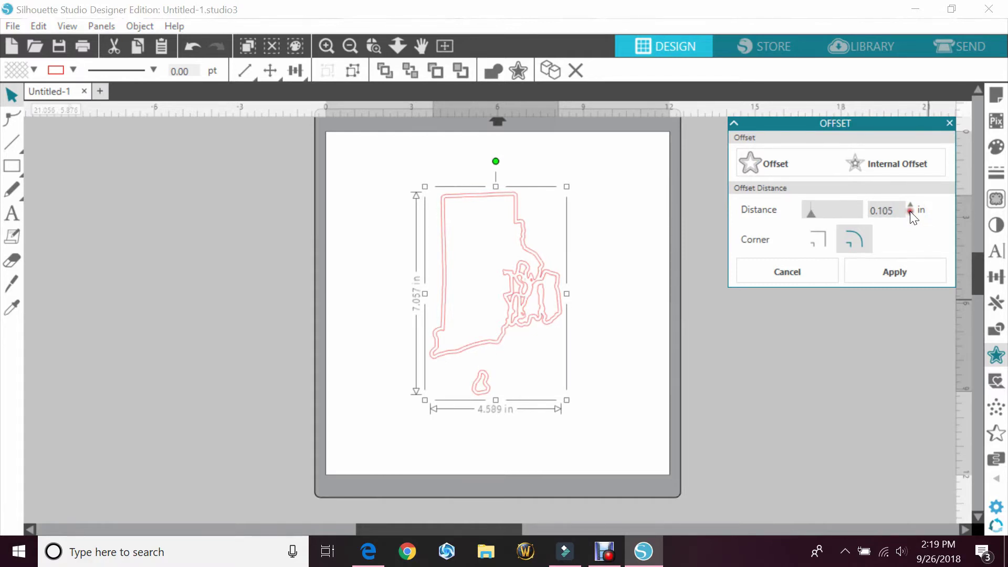
pyautogui.click(903, 265)
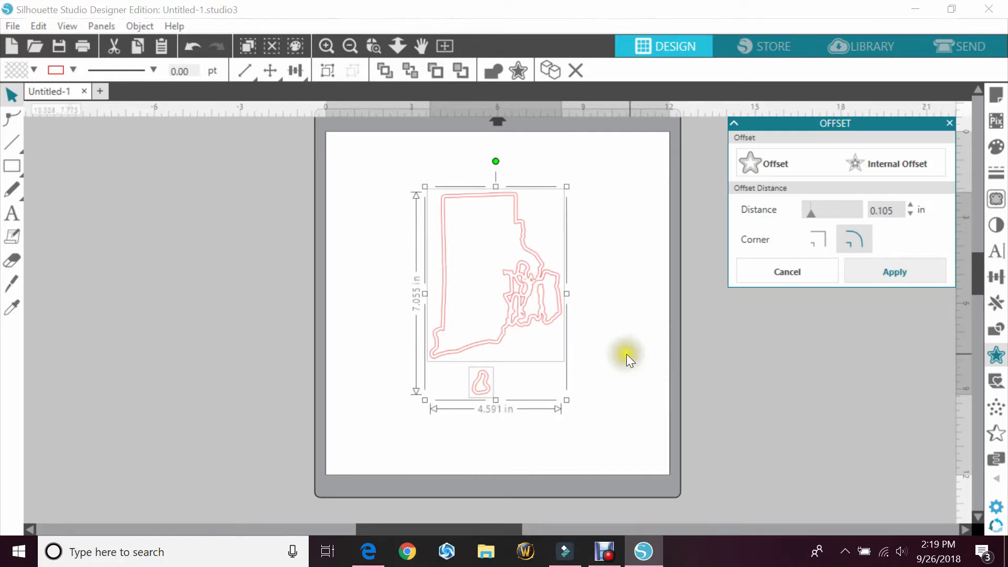
pyautogui.click(418, 241)
# Step: Combine the offset Rhode Island shape into one compound path
pyautogui.click(560, 386)
pyautogui.rightClick(488, 277)
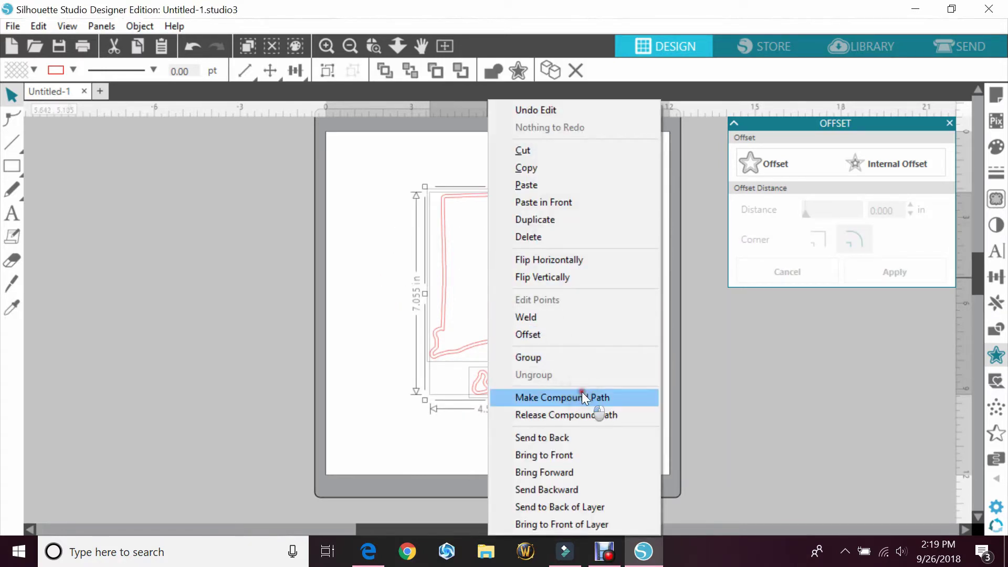
pyautogui.click(581, 393)
pyautogui.click(241, 248)
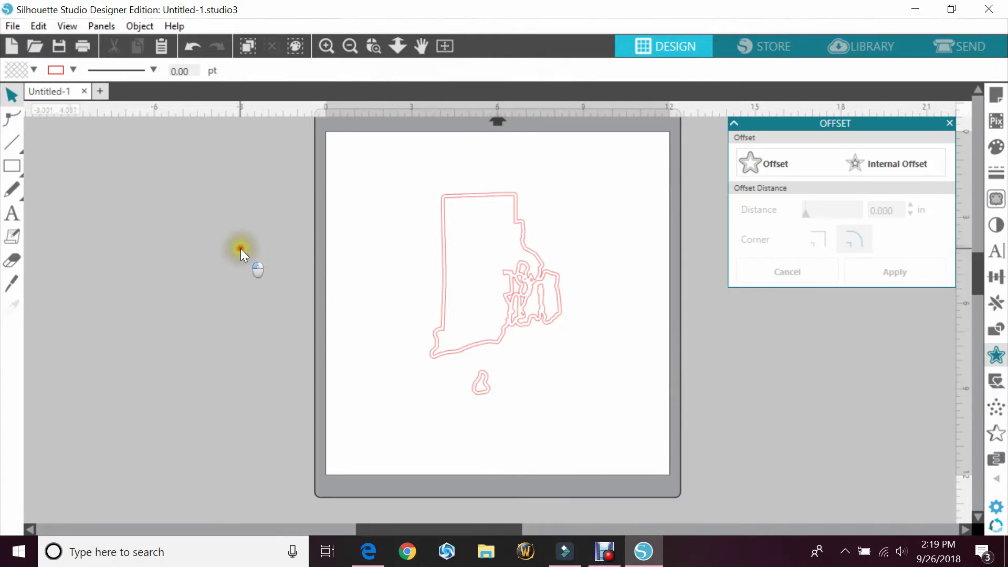
# Step: Move the compound shape toward the mat's right side and fill it black
pyautogui.moveTo(457, 218); pyautogui.dragTo(547, 213)
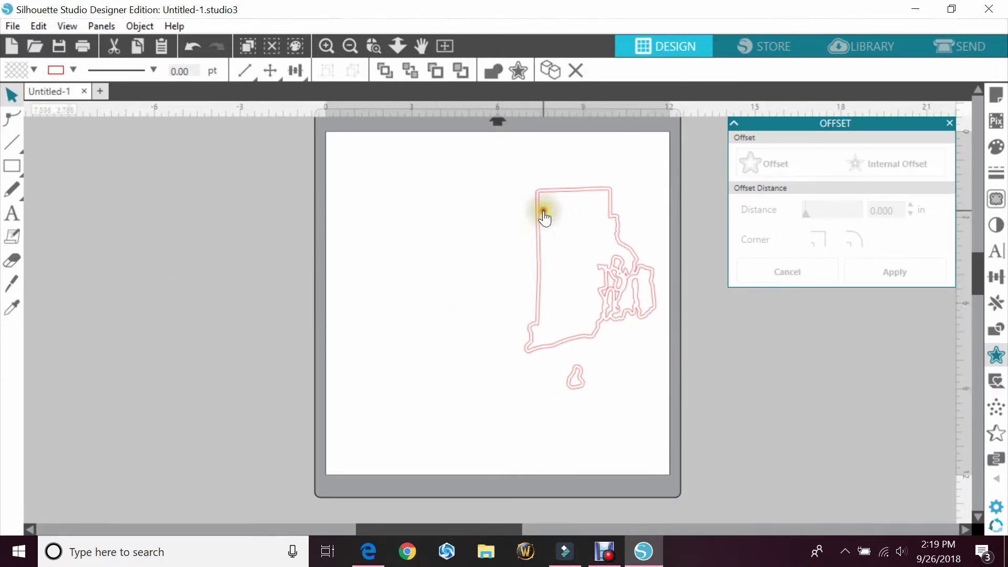
pyautogui.click(32, 71)
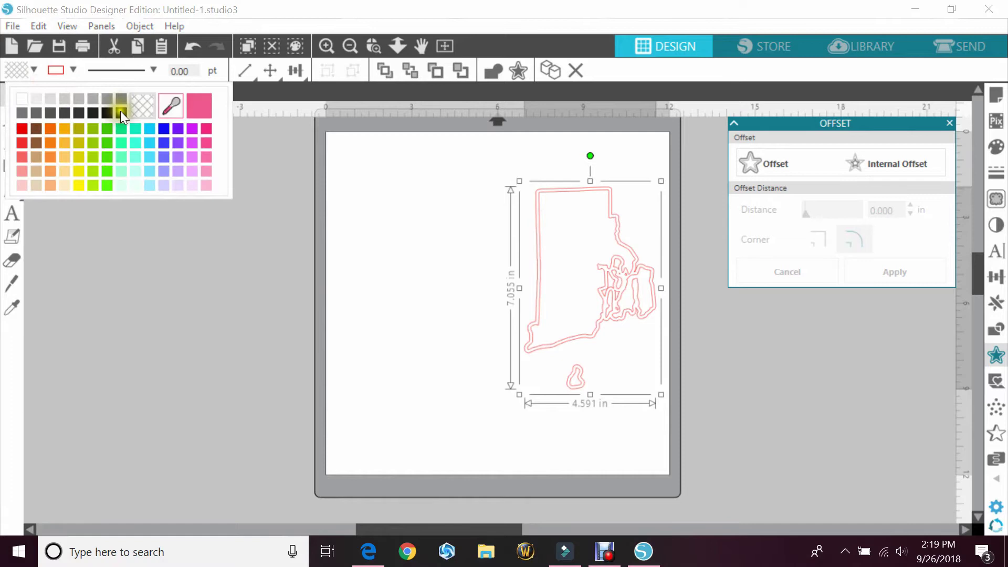
pyautogui.click(121, 112)
pyautogui.click(424, 312)
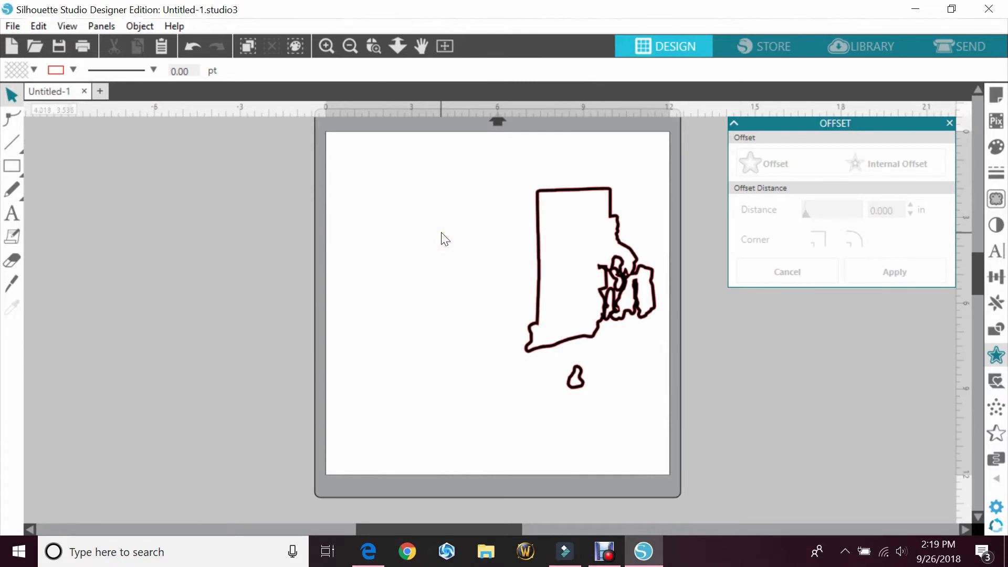
# Step: Add the text 'home' to the left of the Rhode Island shape
pyautogui.click(11, 213)
pyautogui.click(388, 264)
pyautogui.write('home')
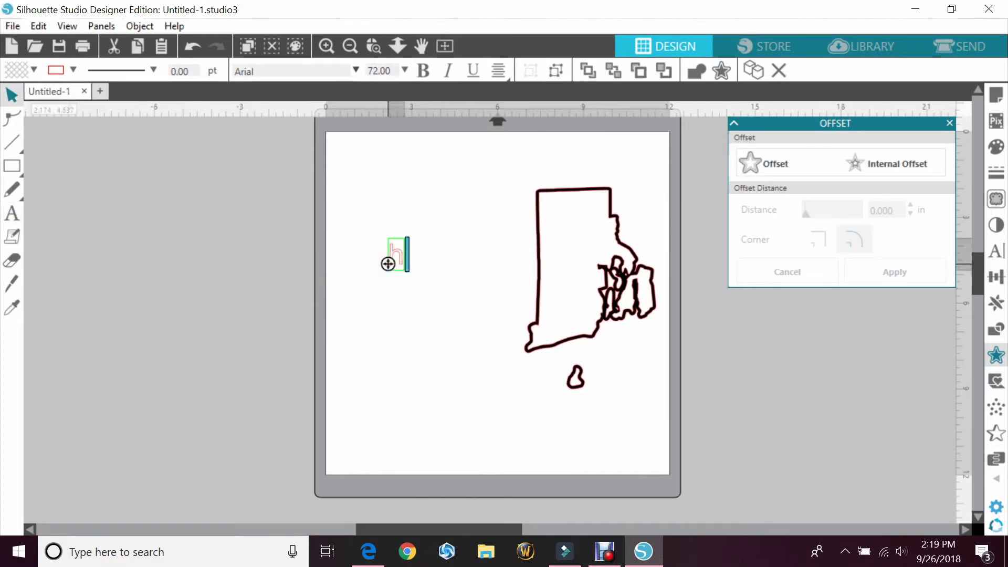
pyautogui.click(387, 198)
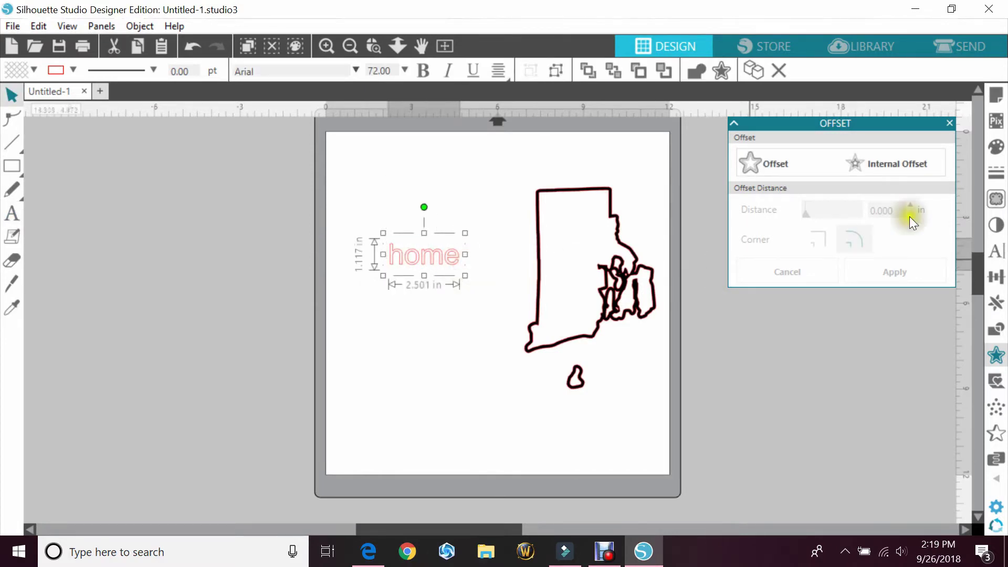
# Step: Set the 'home' text to the Amber Shaie font at 72 pt
pyautogui.click(996, 252)
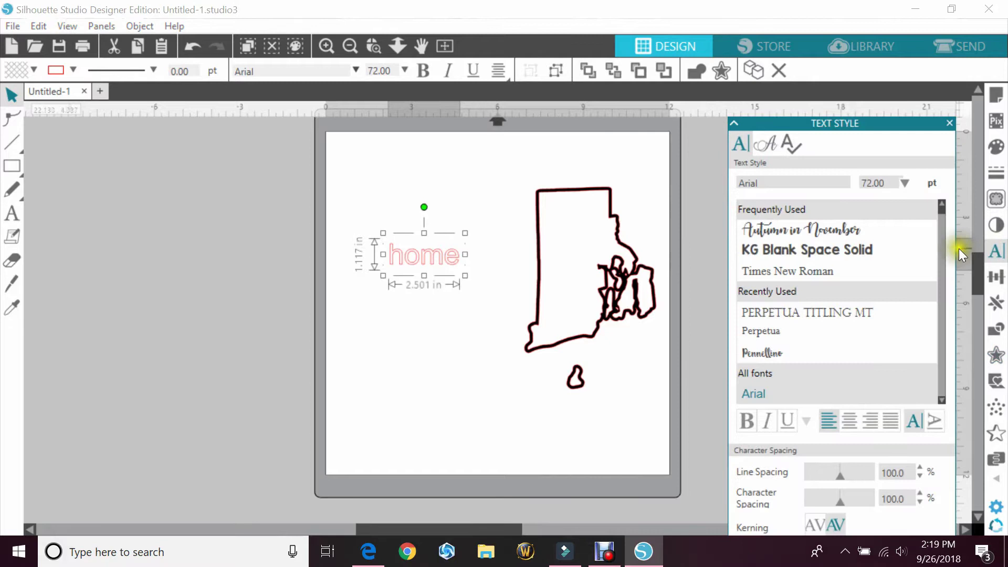
pyautogui.click(892, 232)
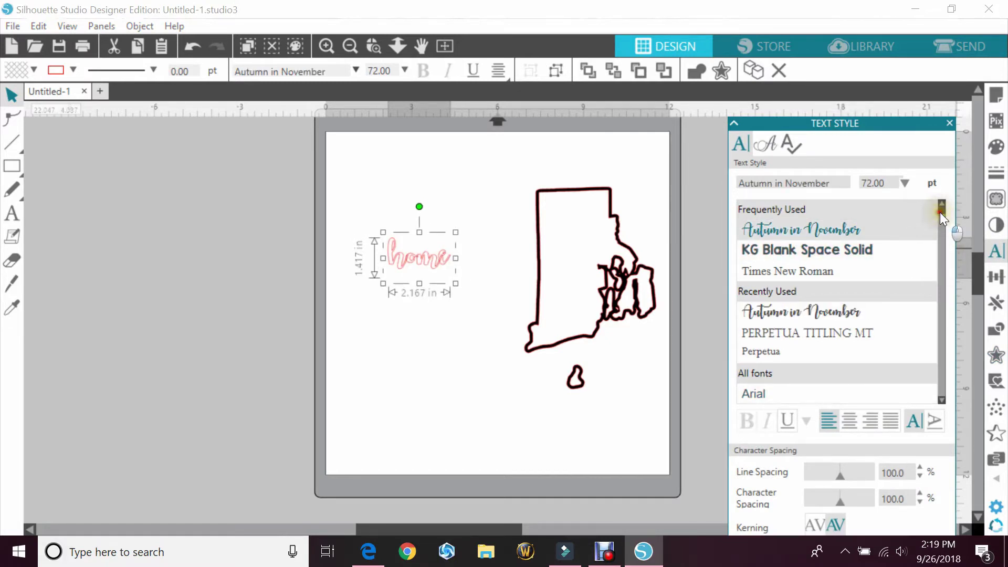
pyautogui.moveTo(940, 213); pyautogui.dragTo(942, 219)
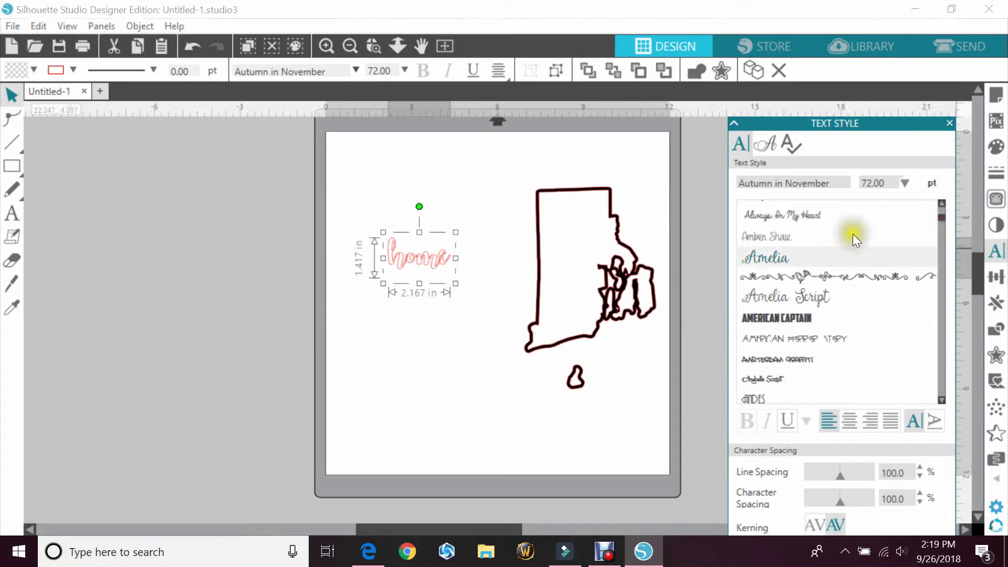
pyautogui.click(850, 234)
pyautogui.click(611, 412)
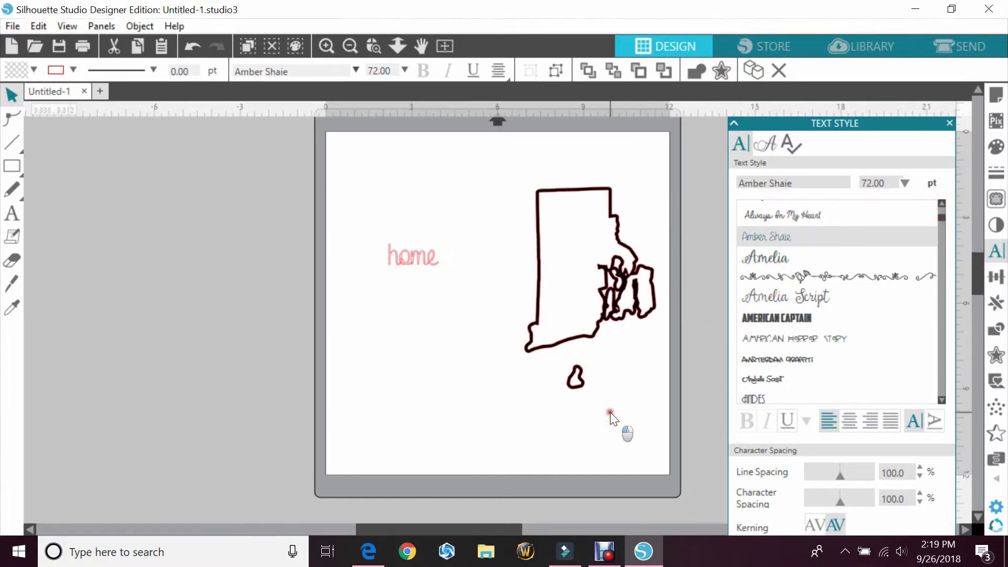
pyautogui.moveTo(342, 252); pyautogui.dragTo(471, 258)
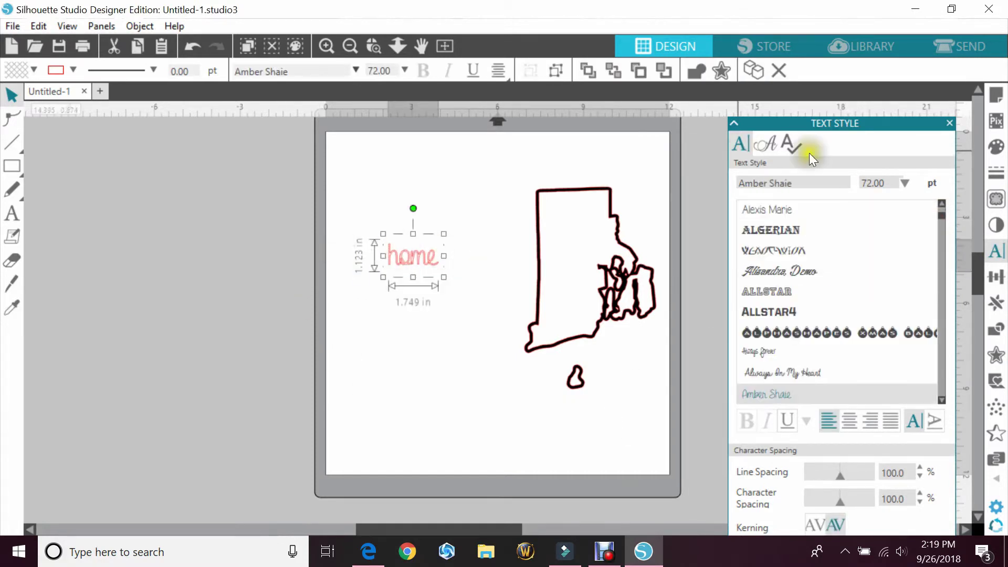
# Step: Rotate 'home' vertical, scale it to 2.130 × 3.316 in, and overlap the state's left edge
pyautogui.click(950, 123)
pyautogui.moveTo(444, 277); pyautogui.dragTo(504, 366)
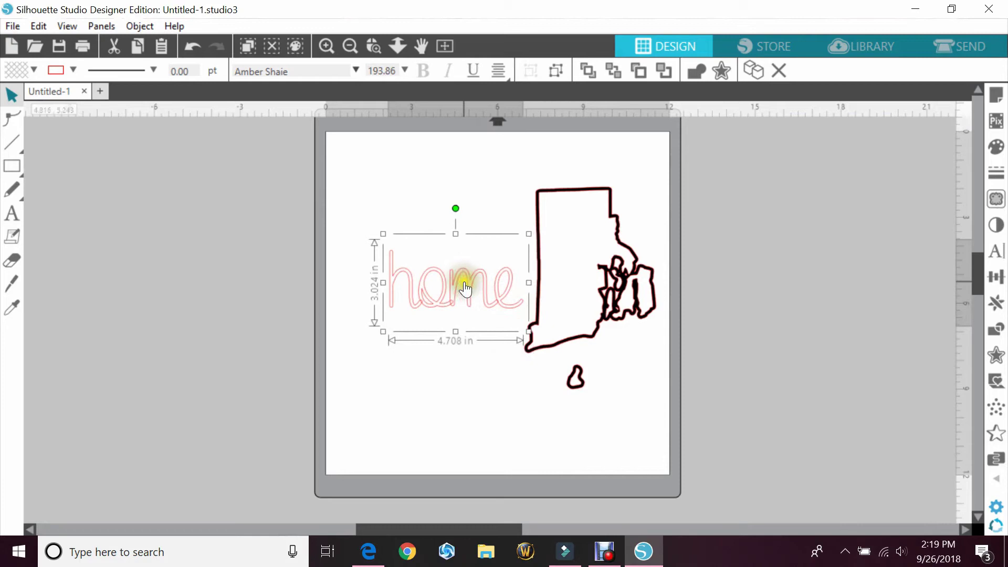
pyautogui.moveTo(472, 279); pyautogui.dragTo(418, 279)
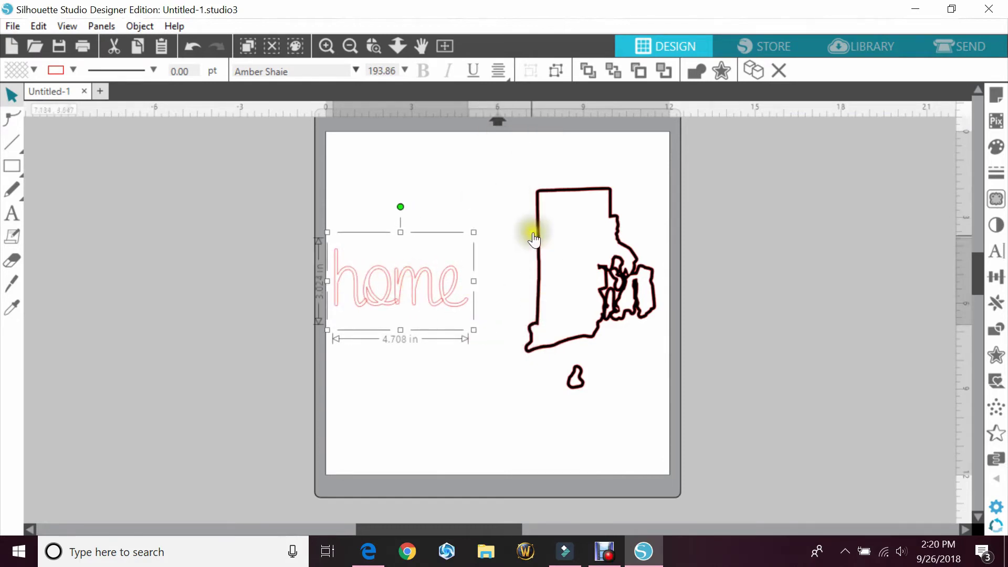
pyautogui.moveTo(382, 223); pyautogui.dragTo(328, 282)
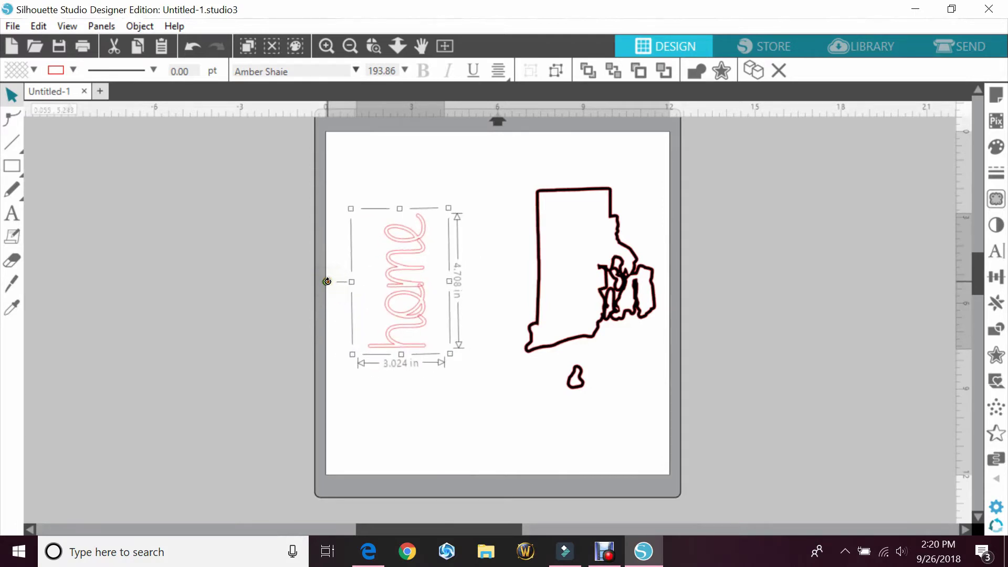
pyautogui.moveTo(450, 208); pyautogui.dragTo(426, 250)
pyautogui.moveTo(389, 309); pyautogui.dragTo(528, 266)
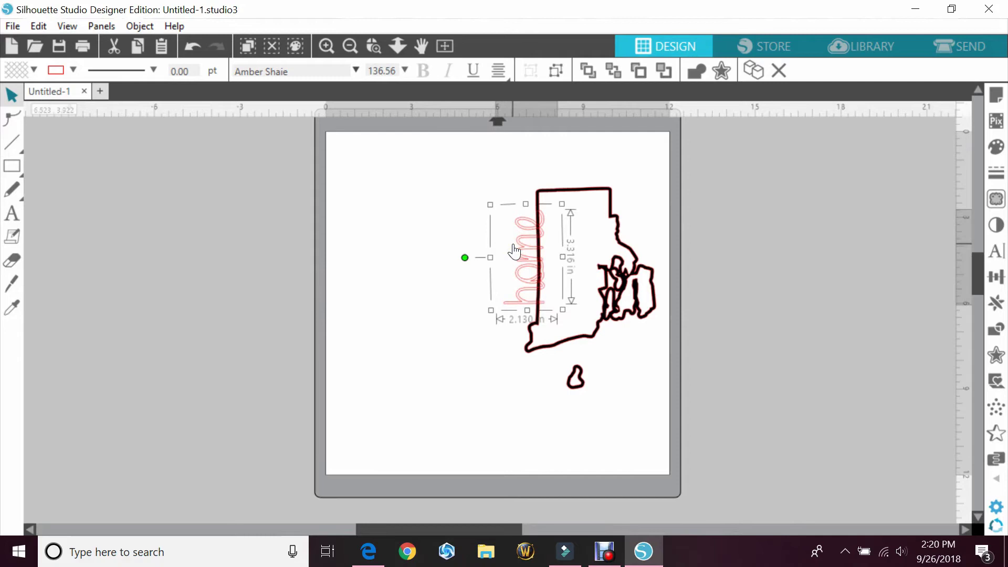
# Step: Bring 'home' to the front and set the state outline's line colour to none
pyautogui.rightClick(521, 250)
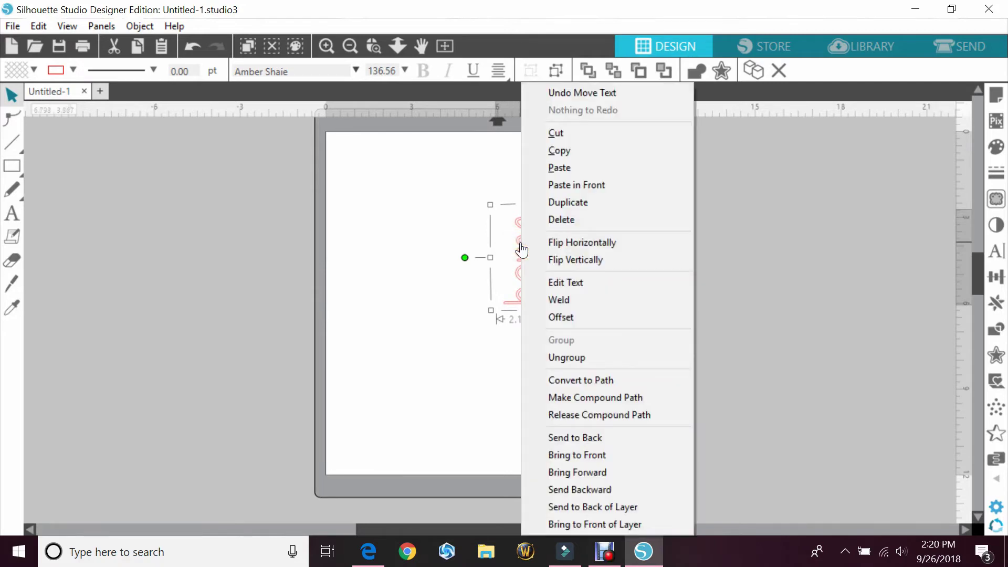
pyautogui.click(612, 459)
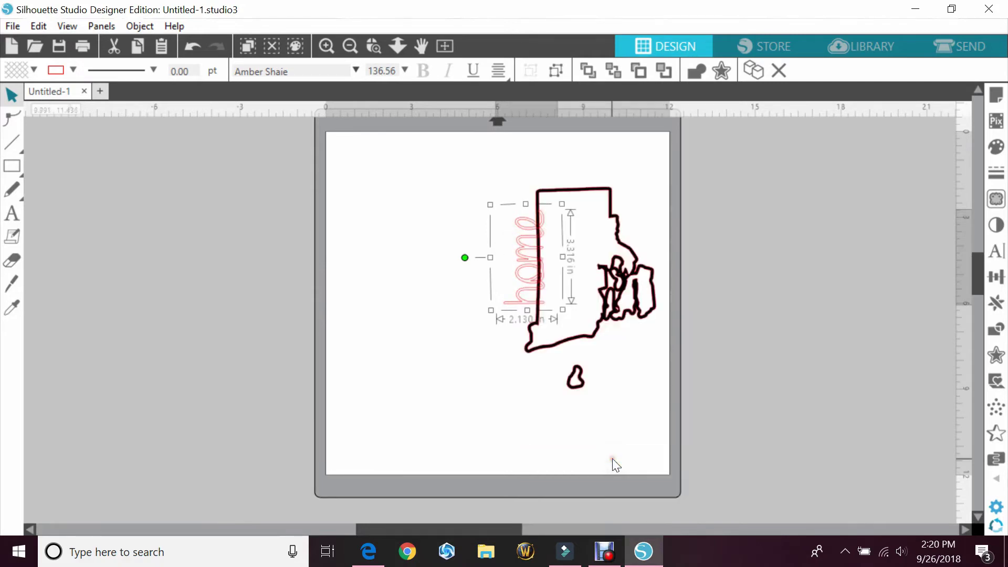
pyautogui.click(594, 231)
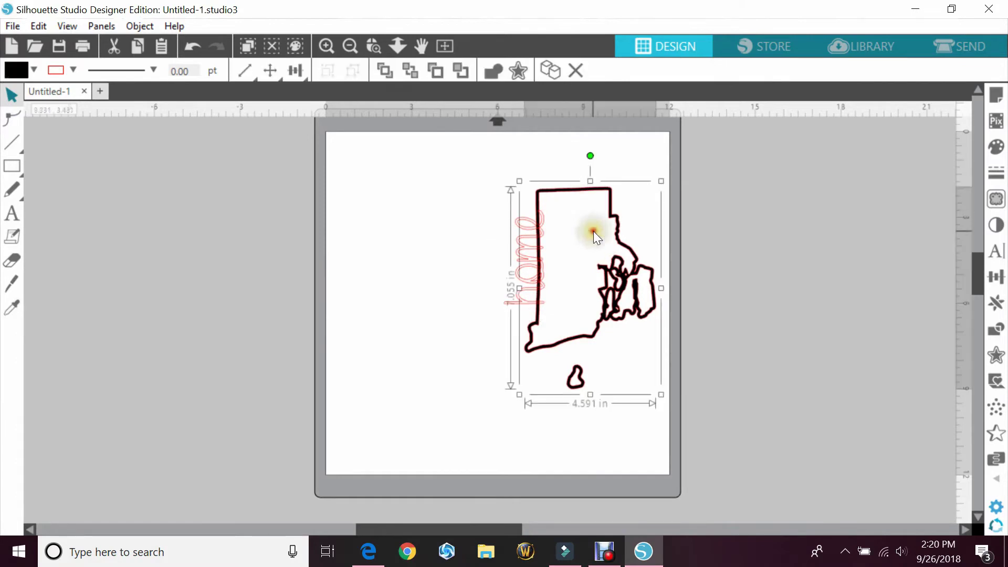
pyautogui.click(73, 69)
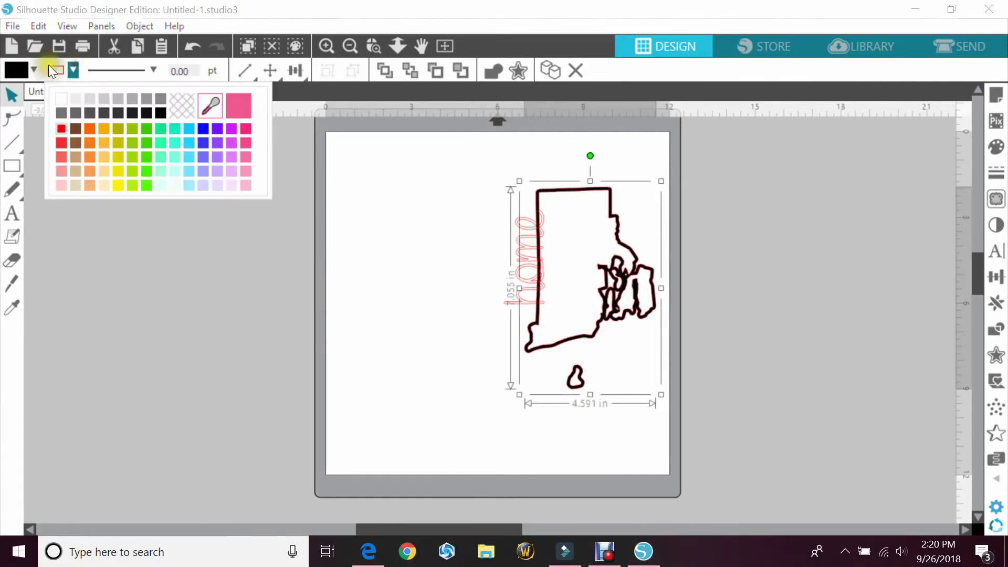
pyautogui.click(182, 105)
pyautogui.click(324, 162)
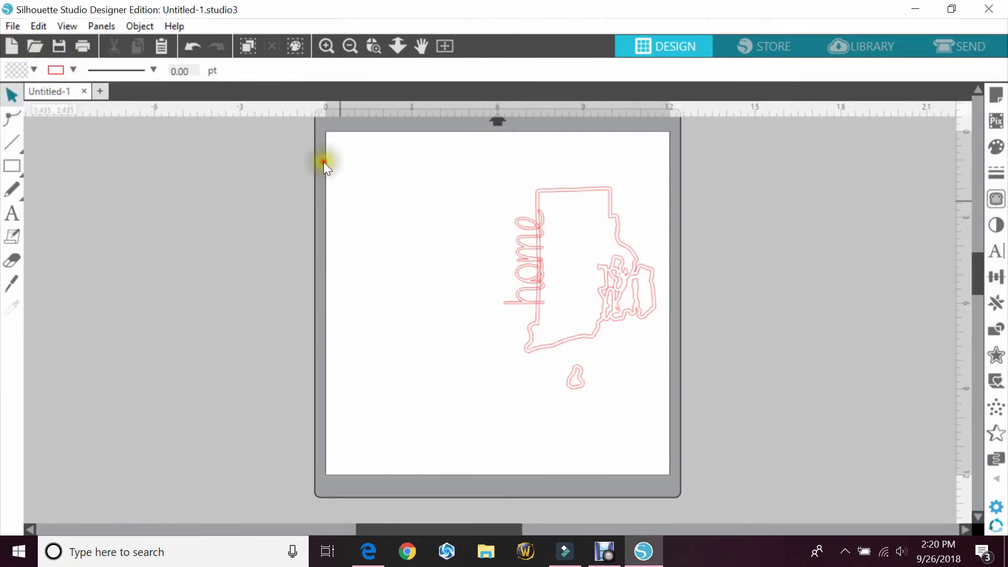
# Step: Zoom in and nudge the vertical 'home' so it straddles the outline's left edge
pyautogui.click(376, 57)
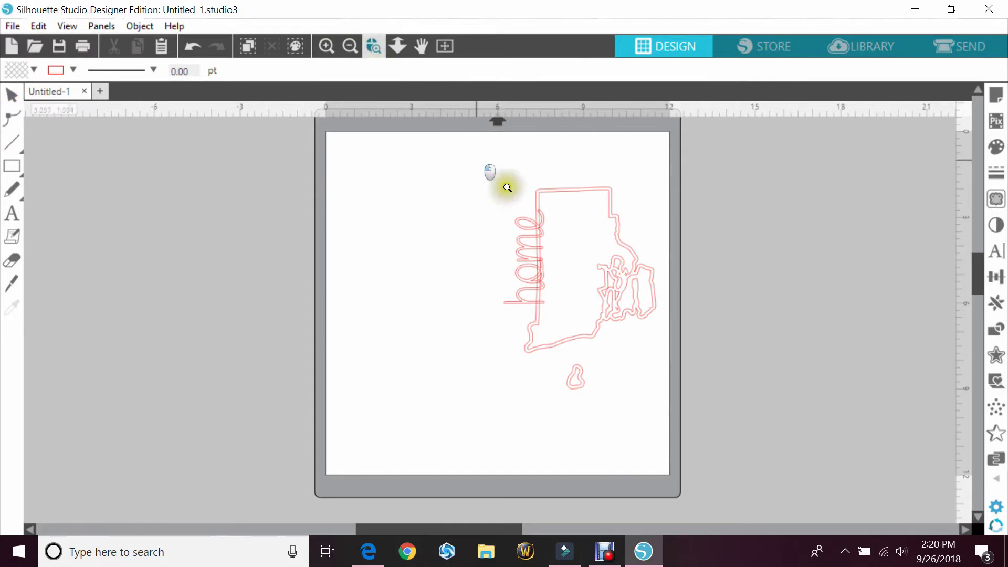
pyautogui.moveTo(477, 158); pyautogui.dragTo(671, 412)
pyautogui.moveTo(413, 315); pyautogui.dragTo(413, 315)
pyautogui.click(412, 316)
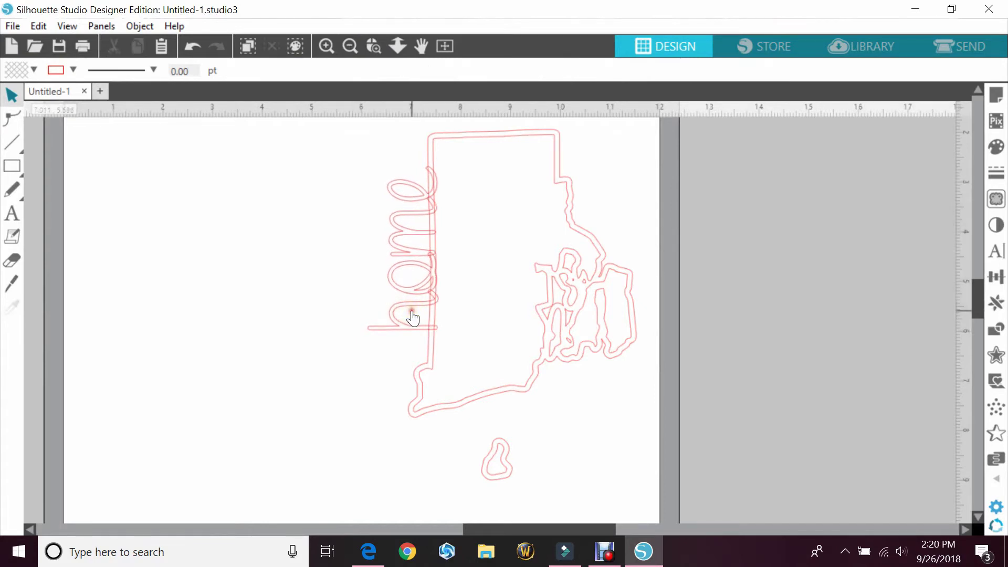
# Step: Duplicate 'home', move the copy to the mat's left, then select the state with the original
pyautogui.click(409, 263)
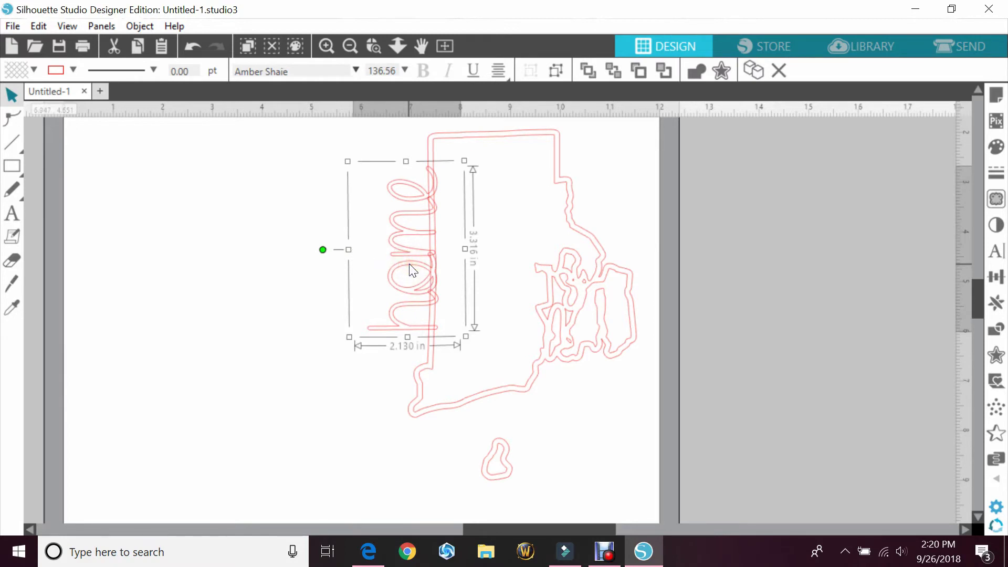
pyautogui.rightClick(409, 264)
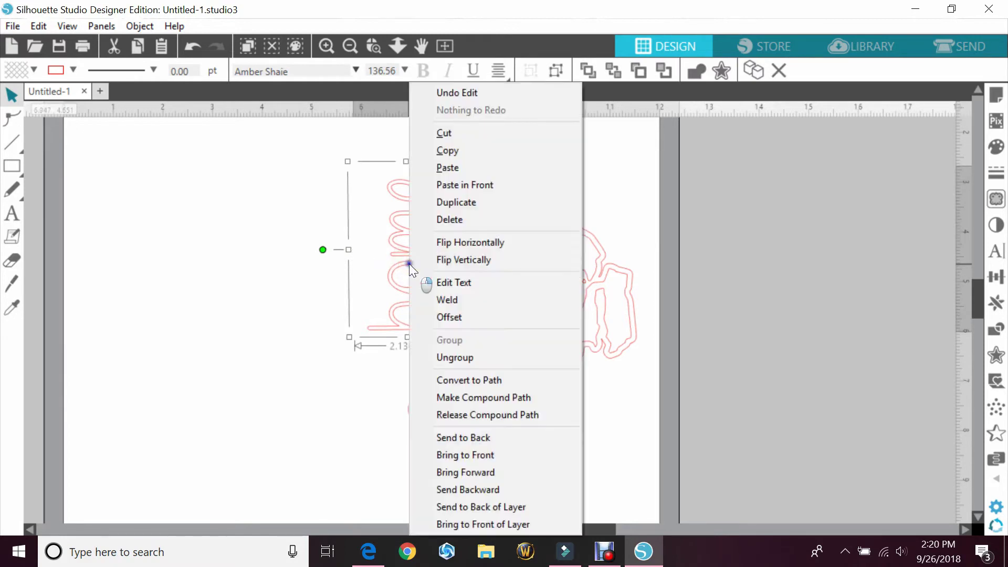
pyautogui.click(458, 204)
pyautogui.moveTo(448, 281); pyautogui.dragTo(262, 297)
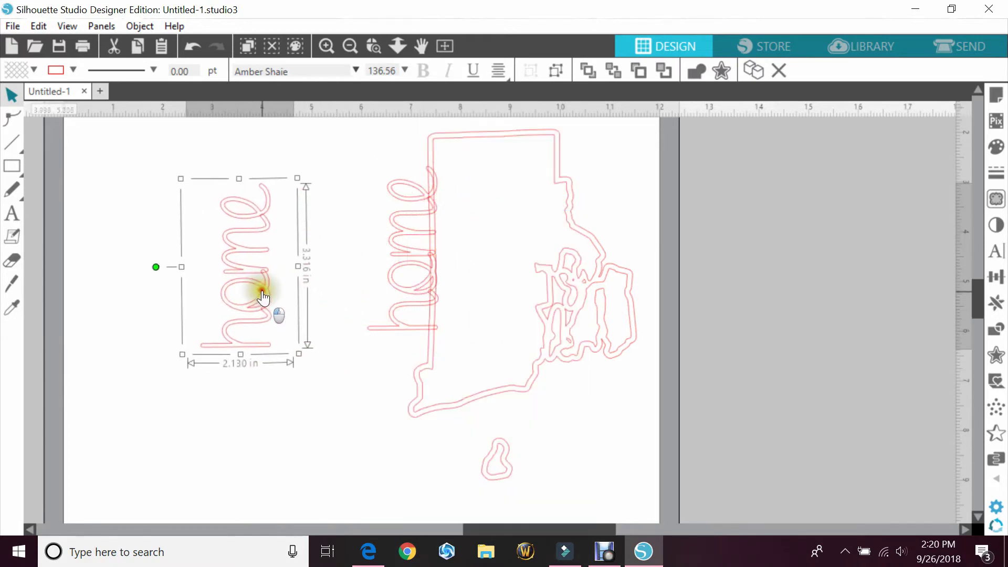
pyautogui.click(361, 178)
pyautogui.moveTo(358, 163); pyautogui.dragTo(494, 268)
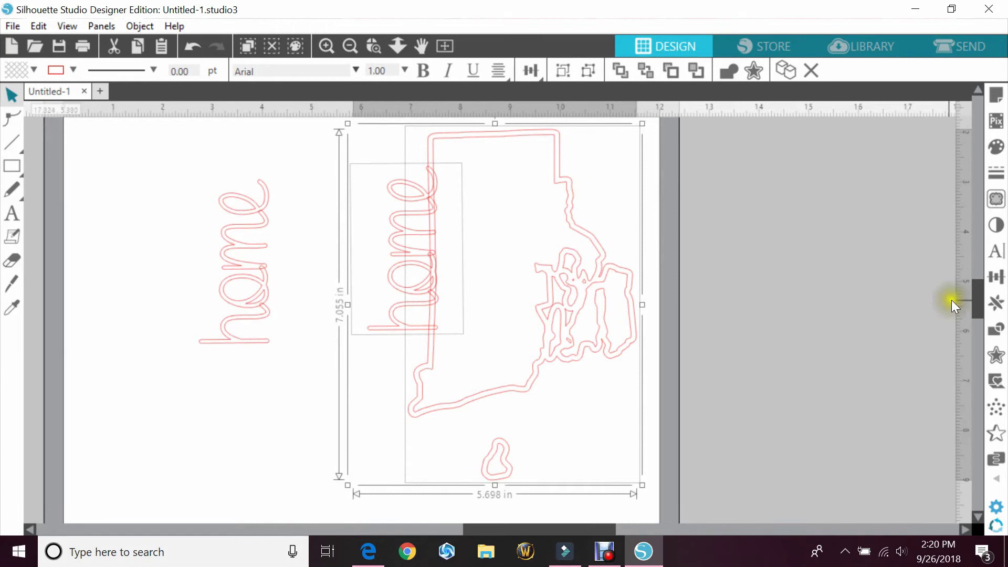
# Step: Subtract the overlapping 'home' from the outline and delete the leftover slivers on its left edge
pyautogui.click(997, 330)
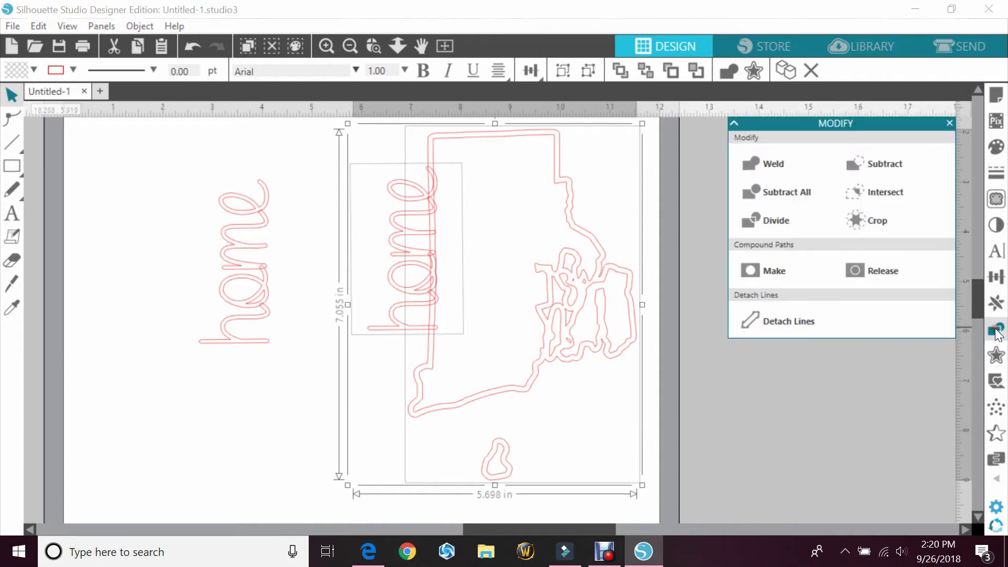
pyautogui.click(875, 158)
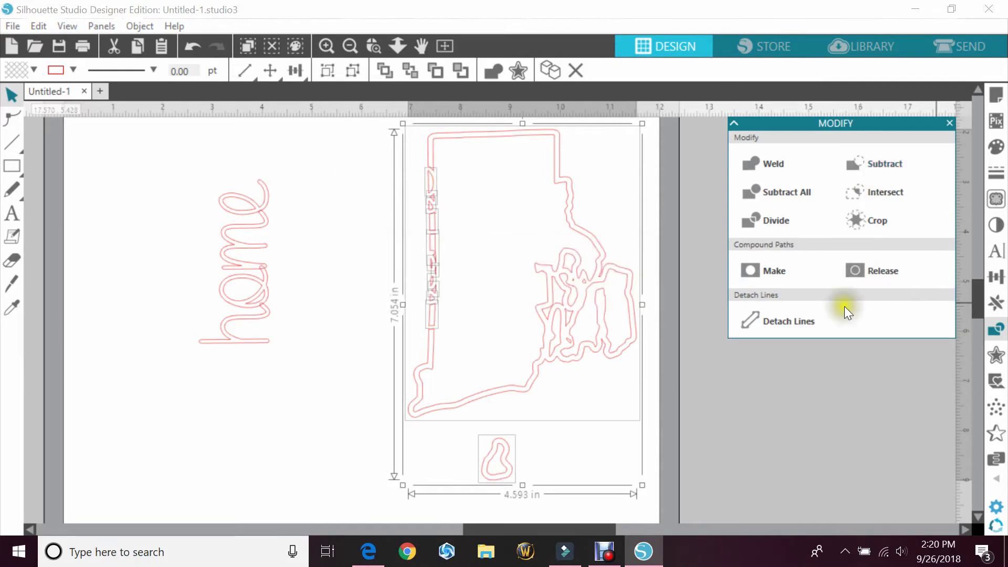
pyautogui.click(802, 429)
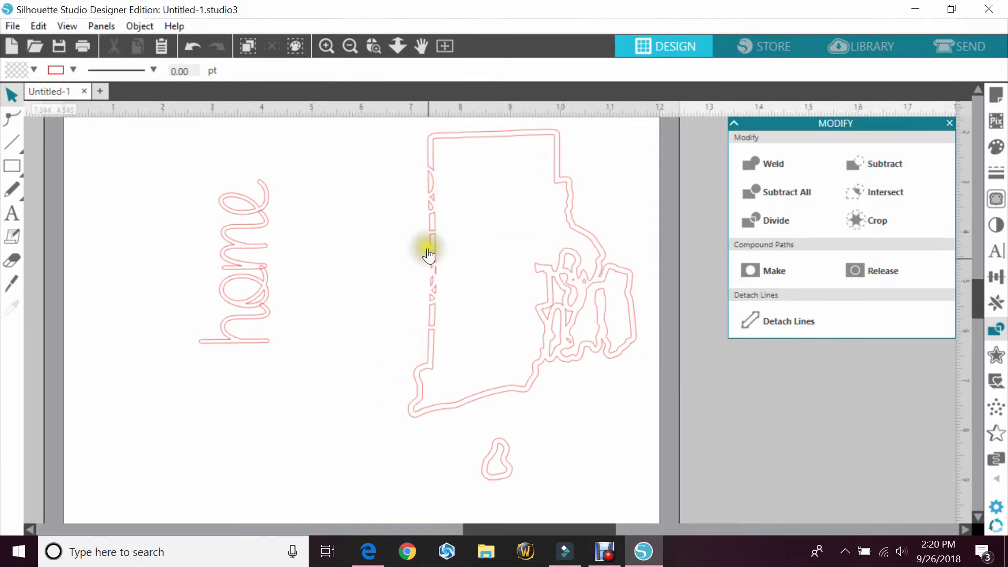
pyautogui.moveTo(402, 187); pyautogui.dragTo(456, 308)
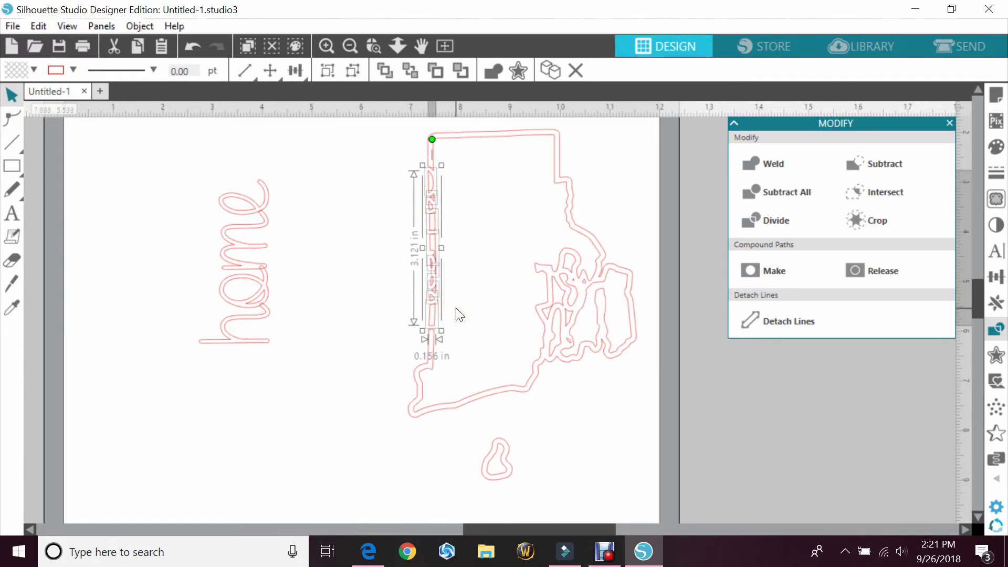
pyautogui.press('Delete')
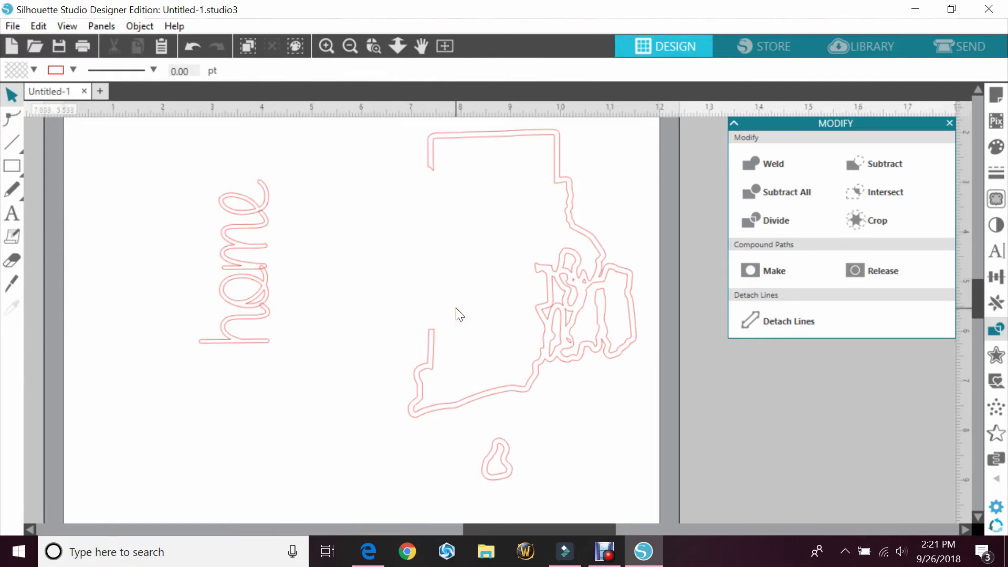
pyautogui.click(265, 313)
# Step: Weld the spare 'home' letters into one shape and move it onto the state's left edge
pyautogui.rightClick(268, 317)
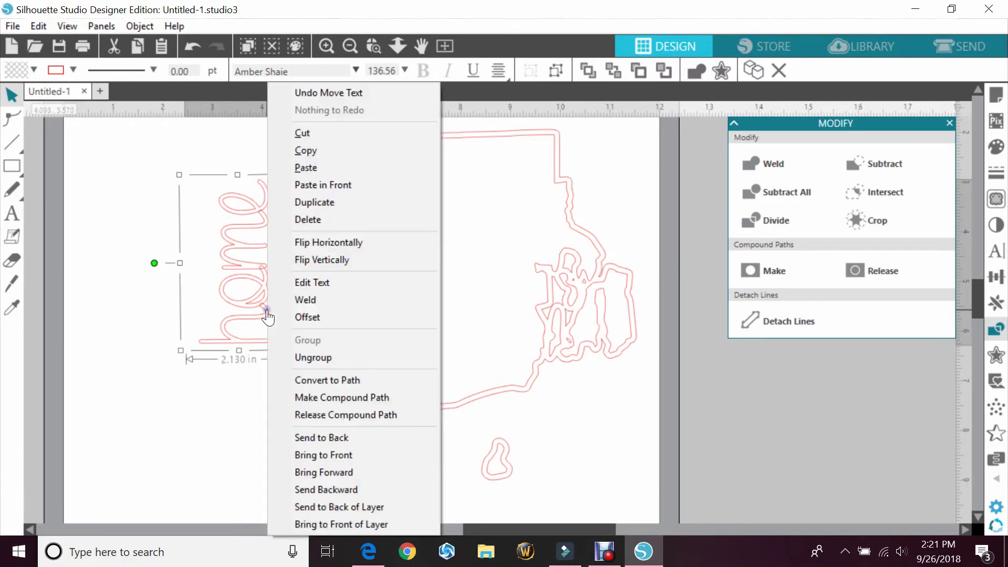
pyautogui.click(318, 304)
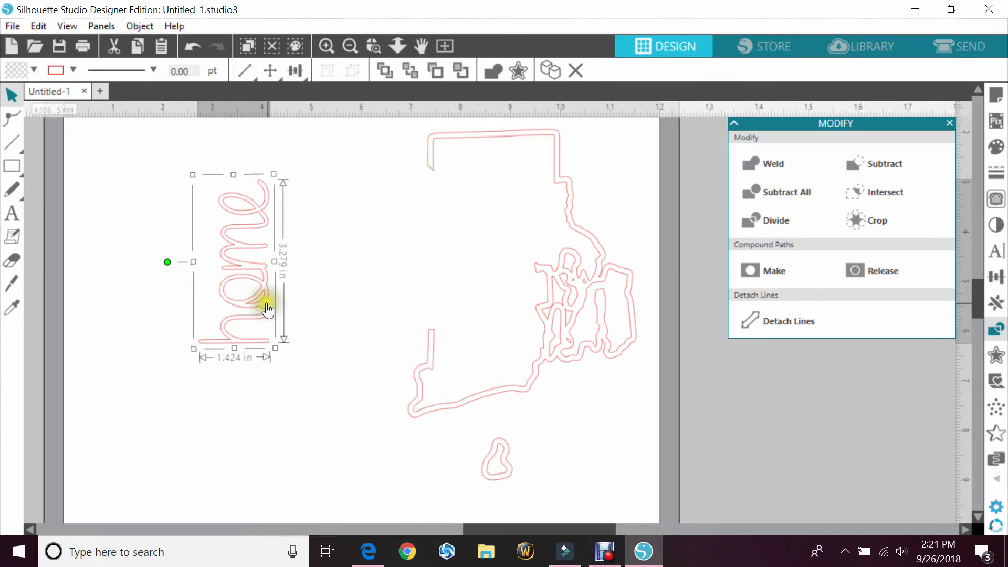
pyautogui.moveTo(266, 299); pyautogui.dragTo(433, 296)
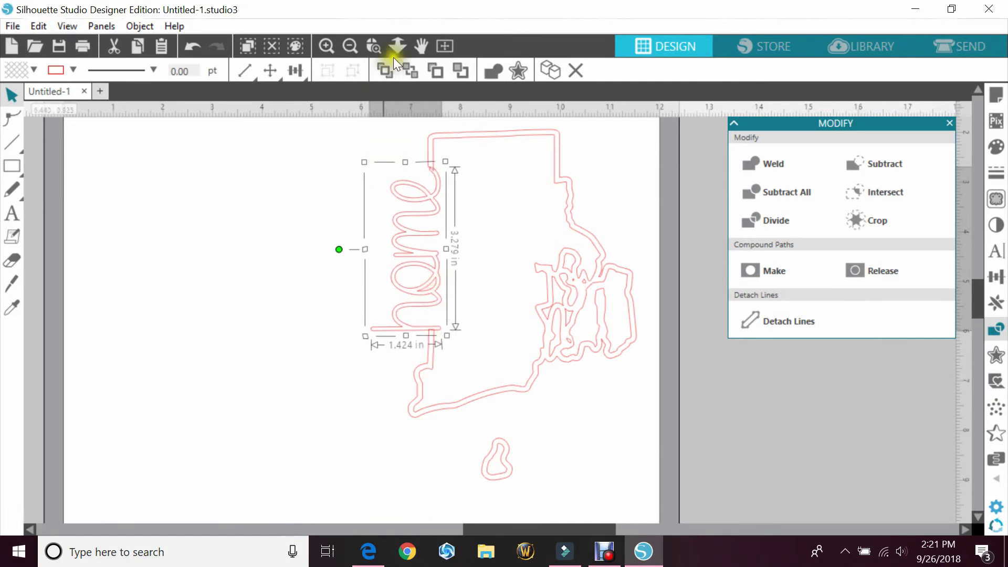
# Step: Zoom in and nudge 'home' left and down so its bottom stroke sits on the edge
pyautogui.click(373, 46)
pyautogui.moveTo(330, 149); pyautogui.dragTo(504, 356)
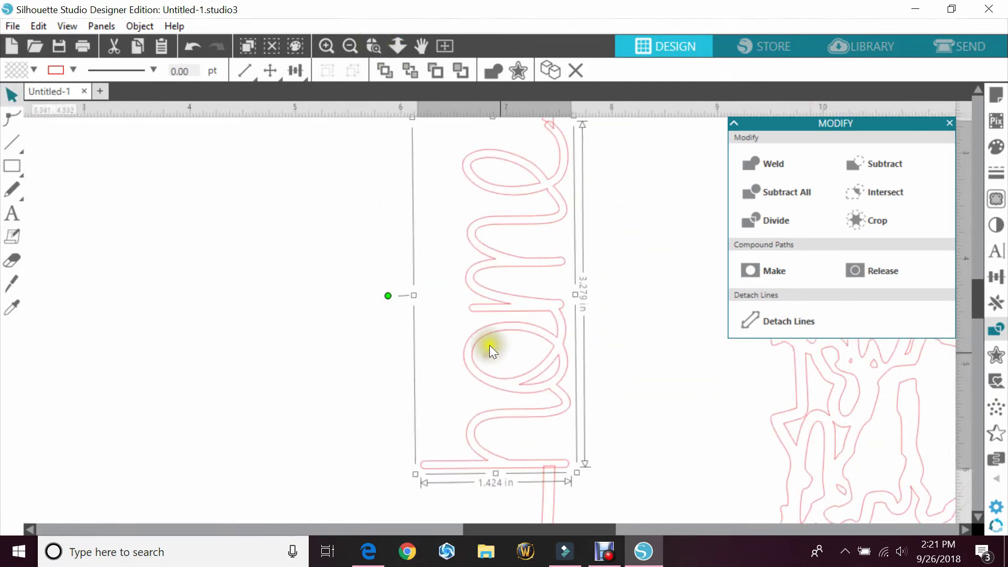
pyautogui.click(951, 123)
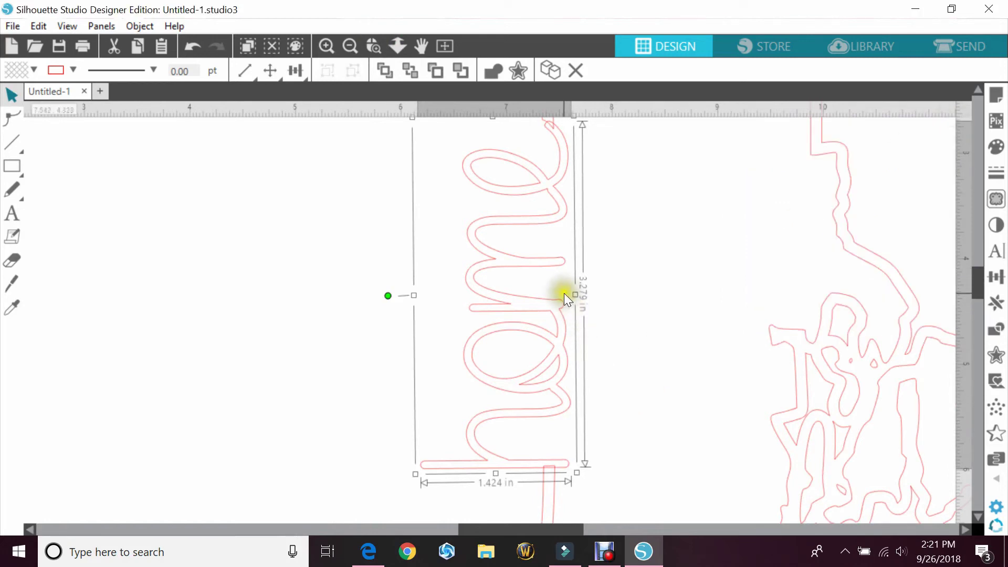
pyautogui.moveTo(555, 297); pyautogui.dragTo(550, 302)
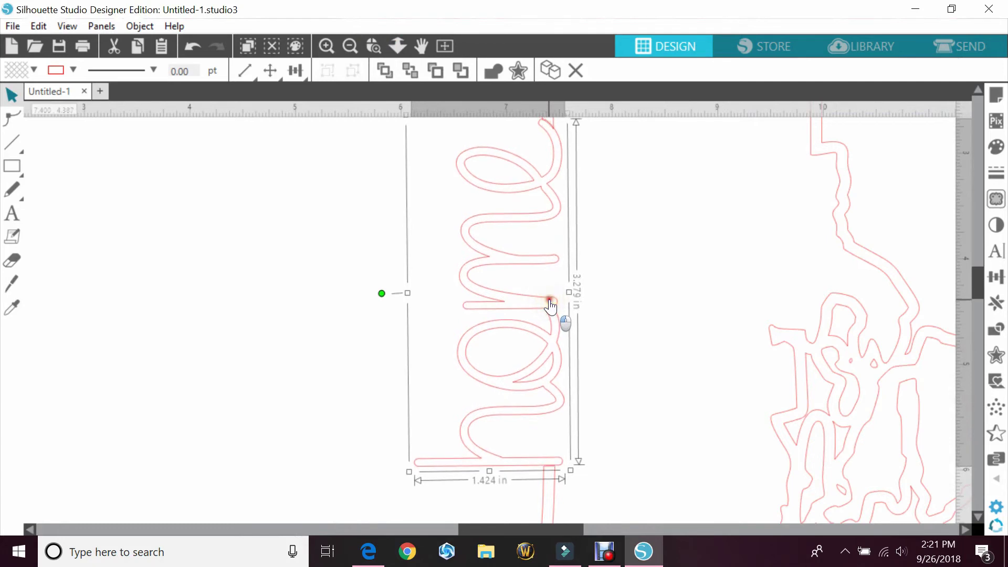
pyautogui.moveTo(549, 305); pyautogui.dragTo(552, 322)
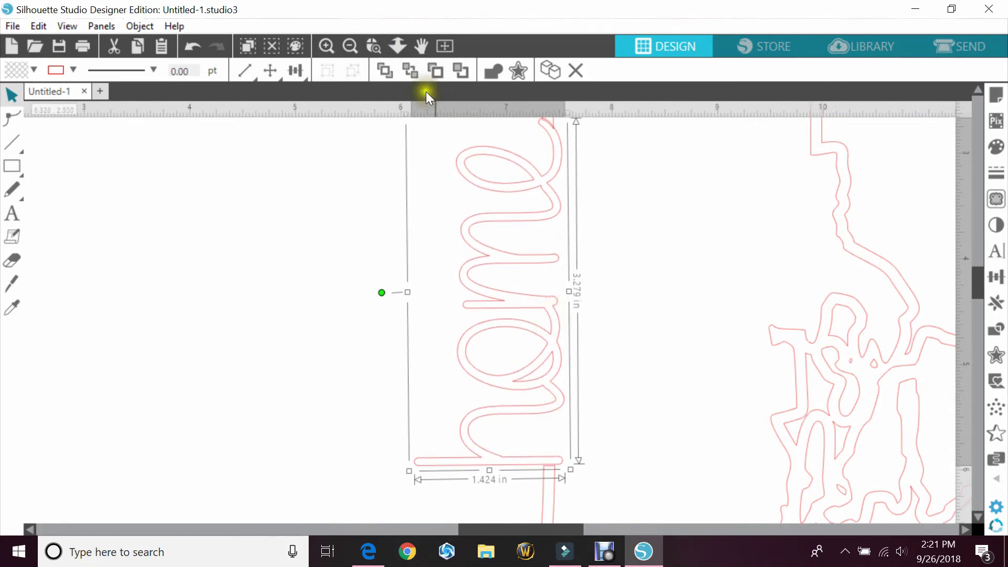
pyautogui.click(375, 47)
pyautogui.moveTo(485, 410); pyautogui.dragTo(641, 496)
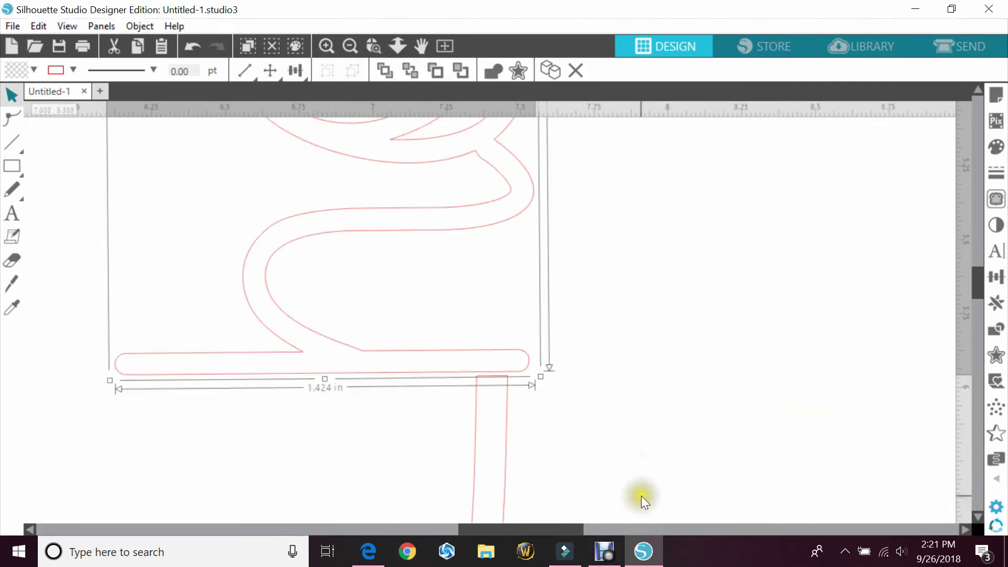
# Step: Pull the left edge's top node up into the bottom stroke of 'home' as a sharp corner
pyautogui.doubleClick(510, 420)
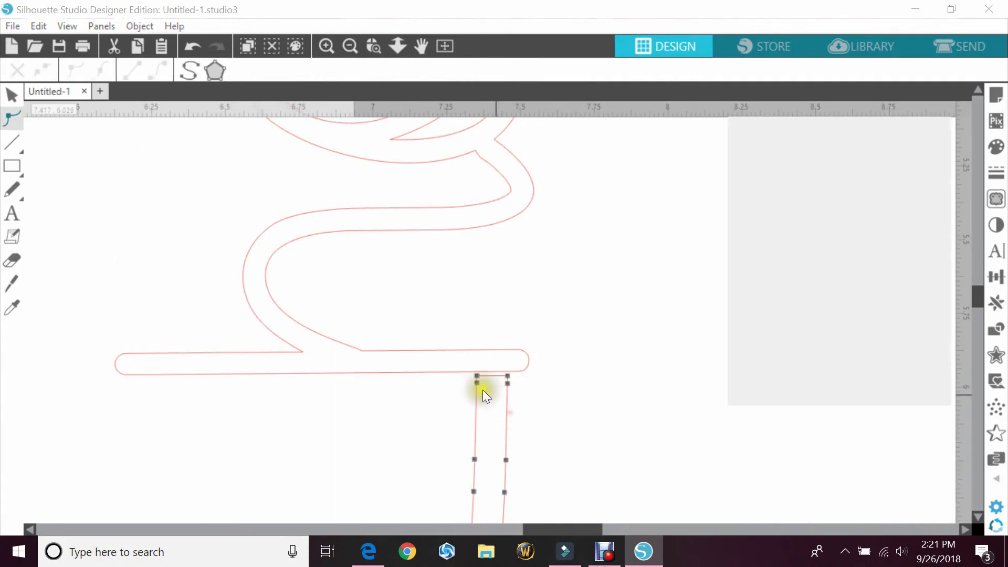
pyautogui.moveTo(481, 378); pyautogui.dragTo(508, 361)
pyautogui.click(798, 225)
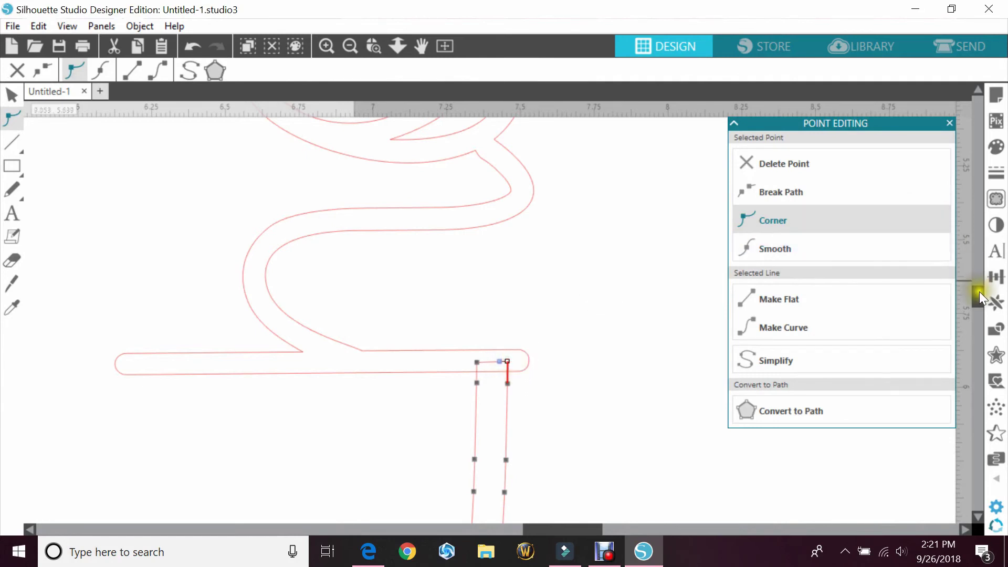
pyautogui.moveTo(976, 292); pyautogui.dragTo(973, 232)
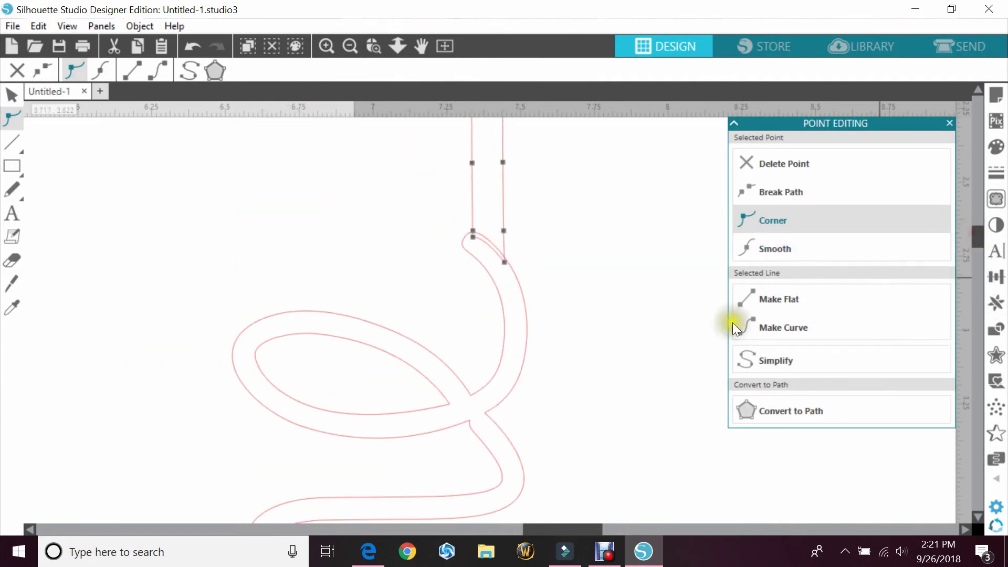
pyautogui.click(349, 45)
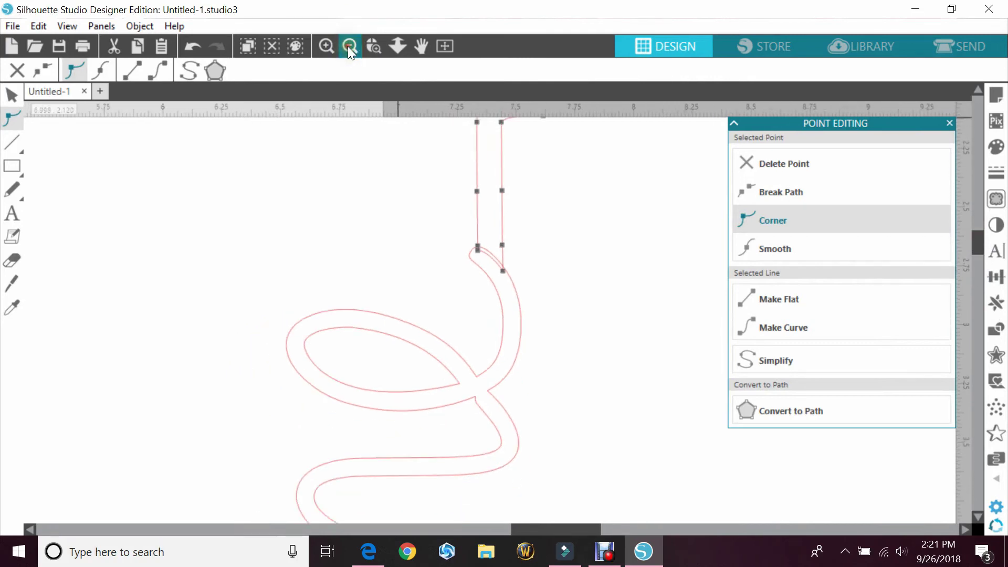
pyautogui.click(349, 46)
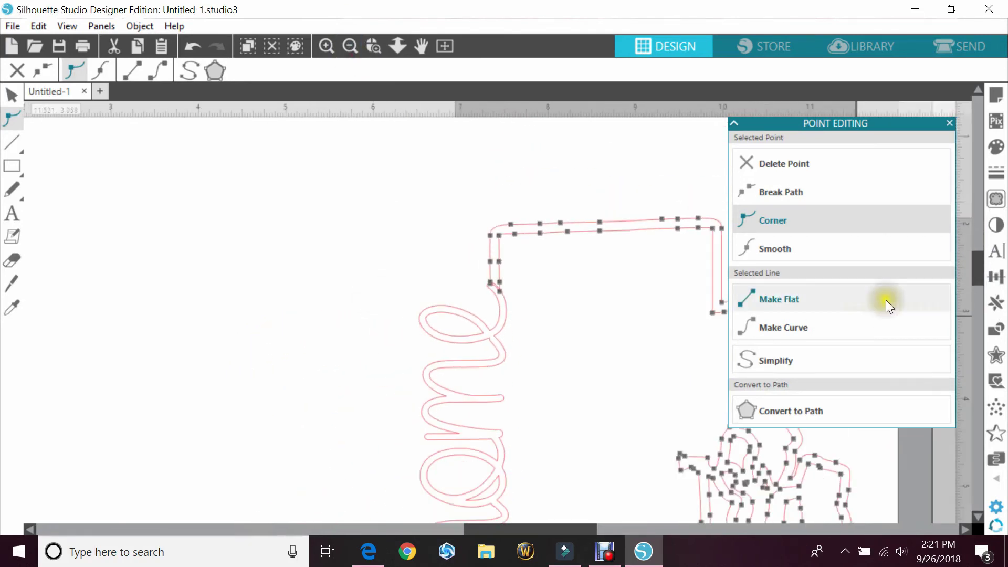
pyautogui.click(949, 123)
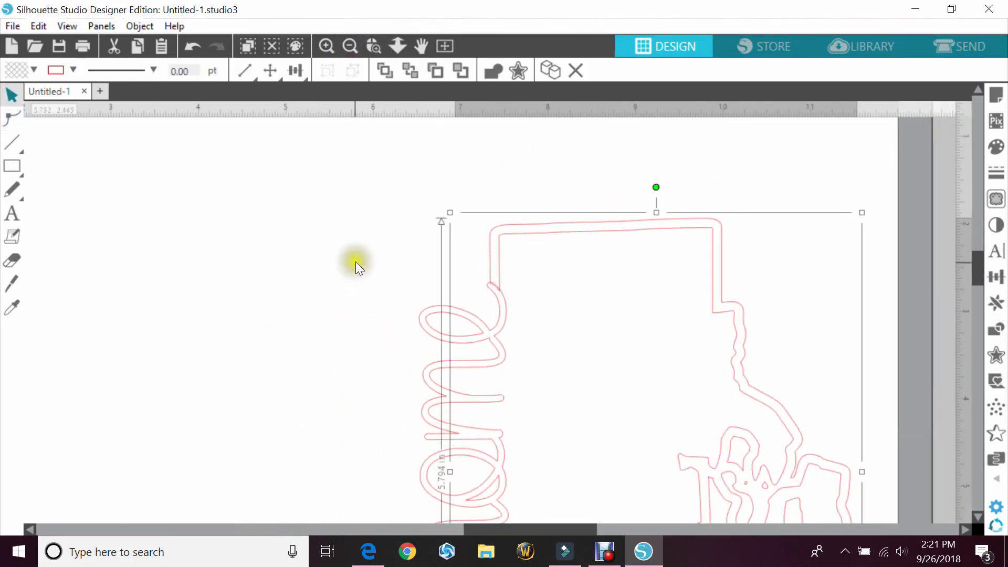
# Step: Weld the cursive 'home' lettering and the Rhode Island outline into one 5.794-inch-tall shape
pyautogui.moveTo(355, 262); pyautogui.dragTo(552, 367)
pyautogui.rightClick(471, 339)
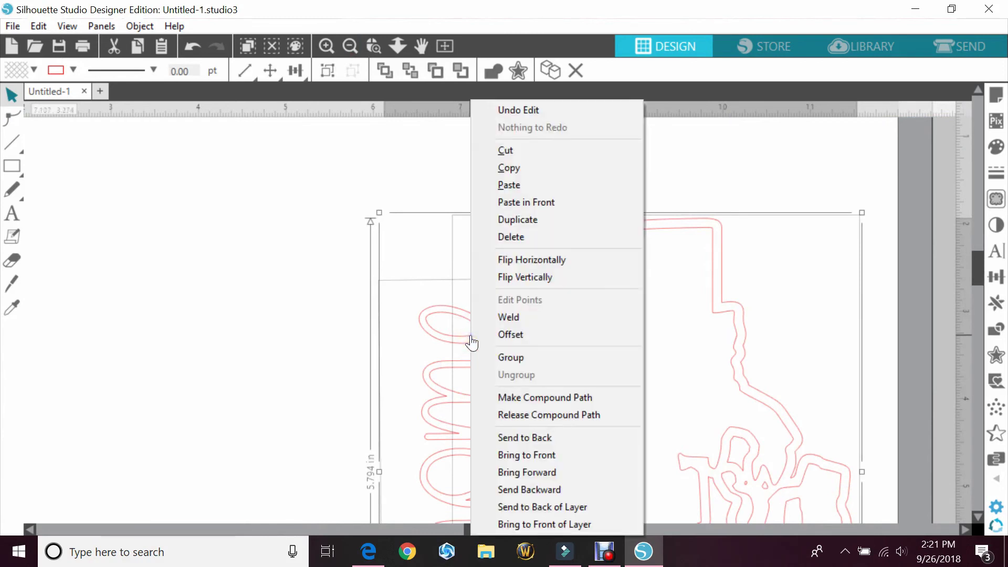
pyautogui.click(513, 317)
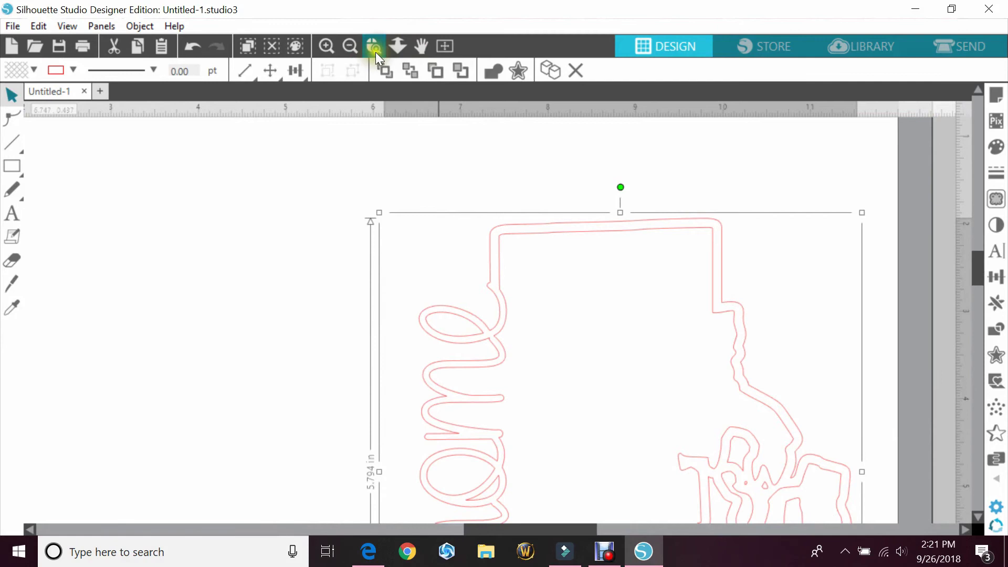
pyautogui.click(356, 50)
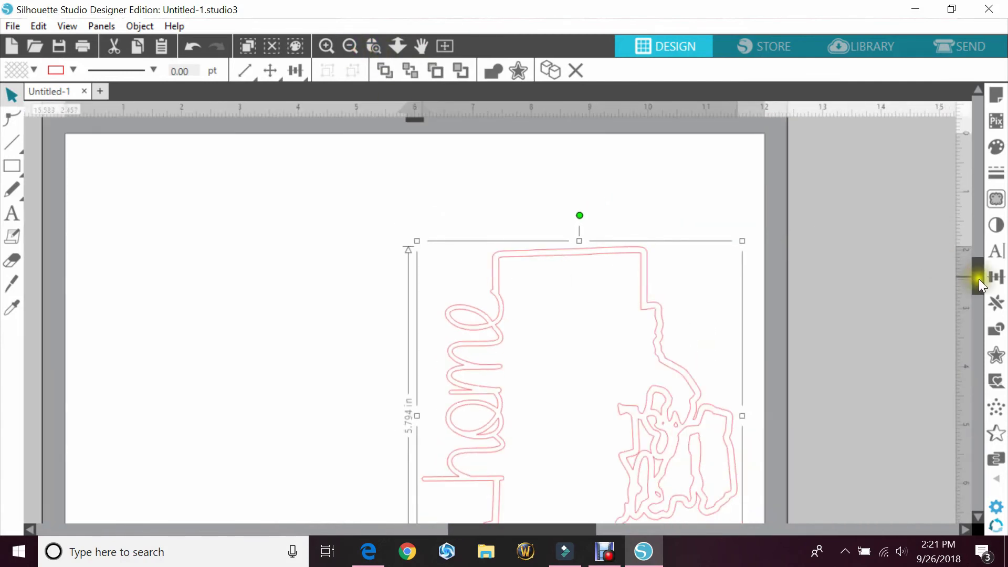
pyautogui.moveTo(979, 279); pyautogui.dragTo(979, 282)
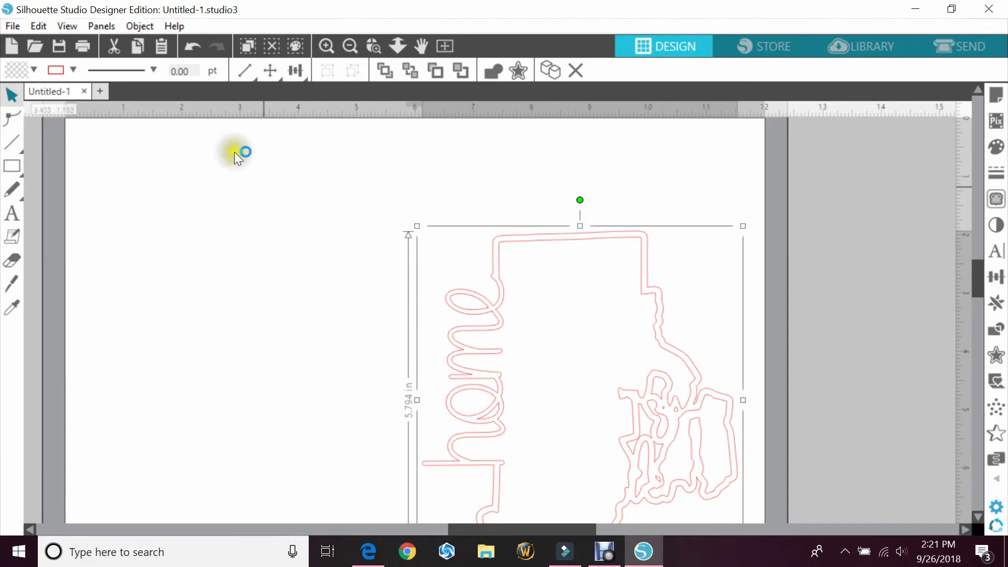
# Step: Fill the welded design solid black and move it up and left on the page
pyautogui.click(32, 70)
pyautogui.click(126, 110)
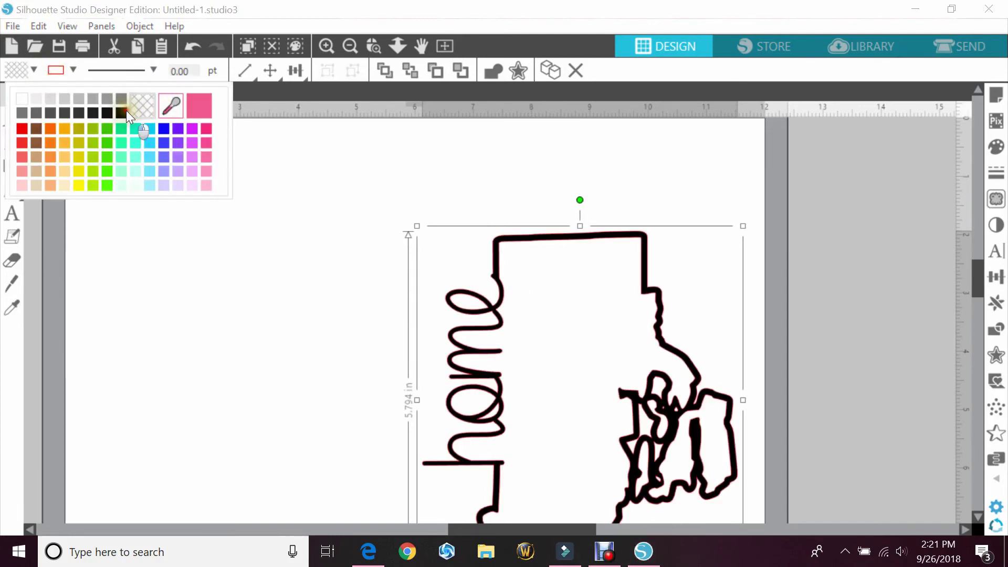
pyautogui.moveTo(412, 322); pyautogui.dragTo(308, 259)
pyautogui.click(197, 271)
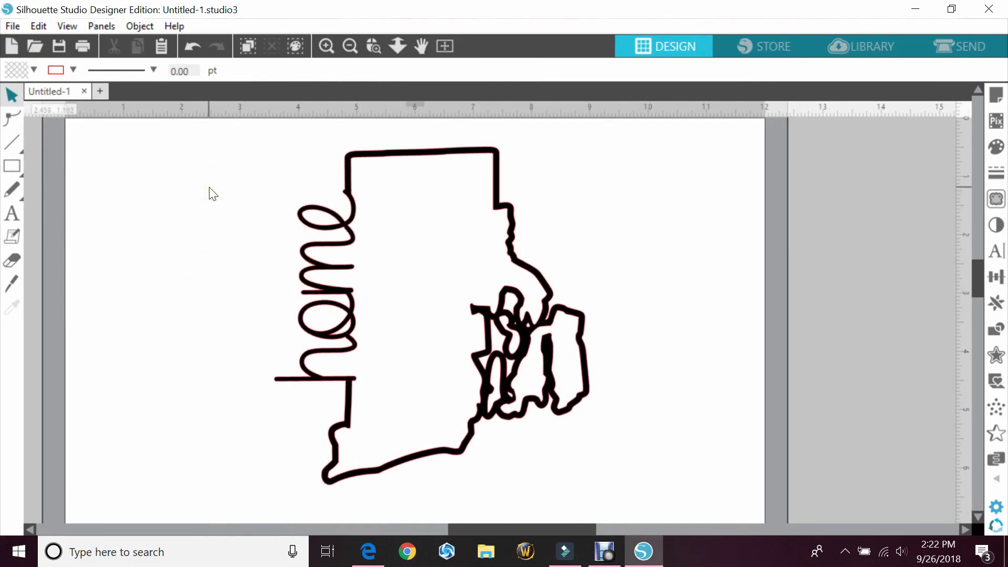
# Step: Set the whole design's line colour to transparent so no red cut lines show
pyautogui.moveTo(208, 187); pyautogui.dragTo(430, 252)
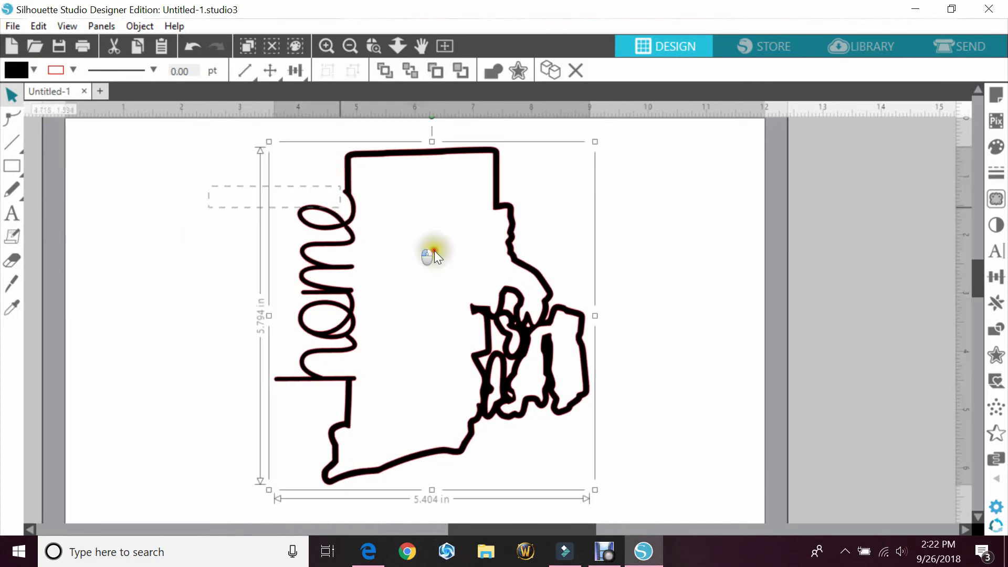
pyautogui.click(73, 70)
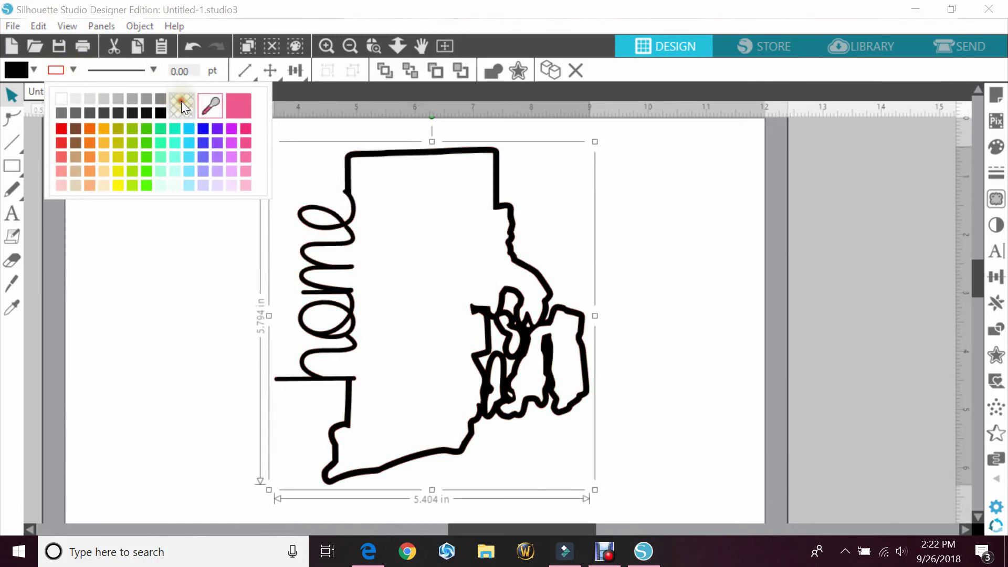
pyautogui.click(197, 355)
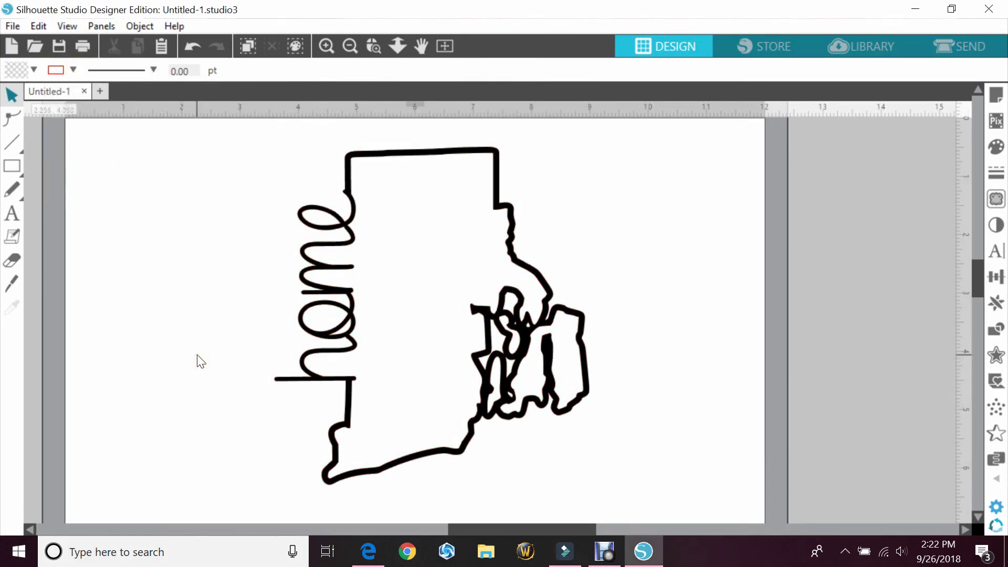